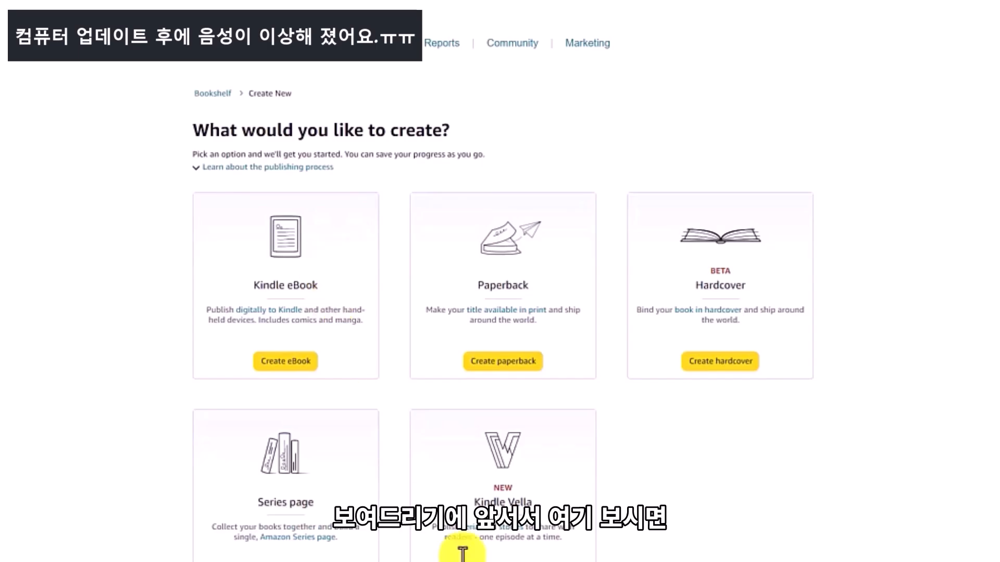
# Start setting up a new Kindle eBook from the creation options.
pyautogui.moveTo(440, 290); pyautogui.dragTo(544, 289)
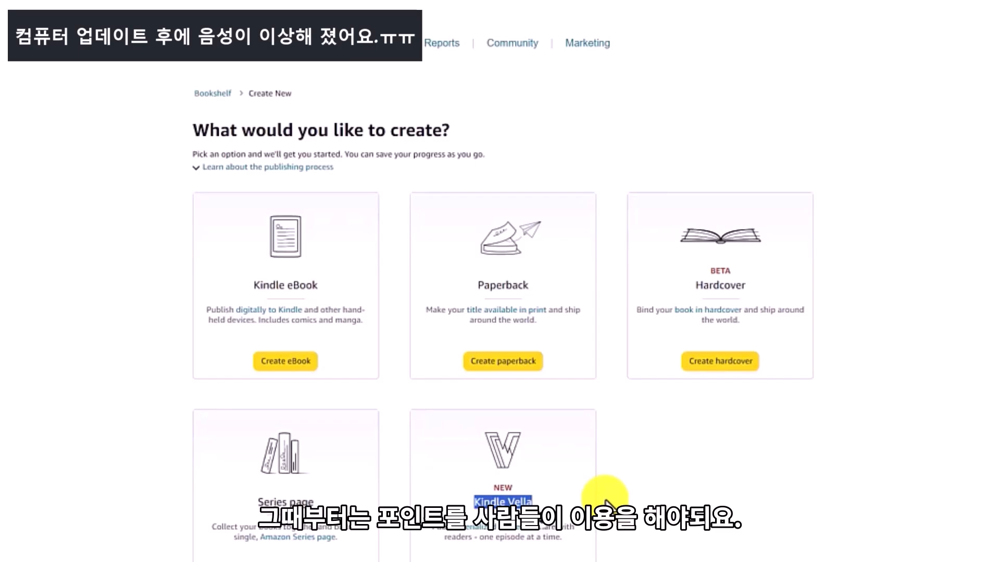
pyautogui.click(658, 515)
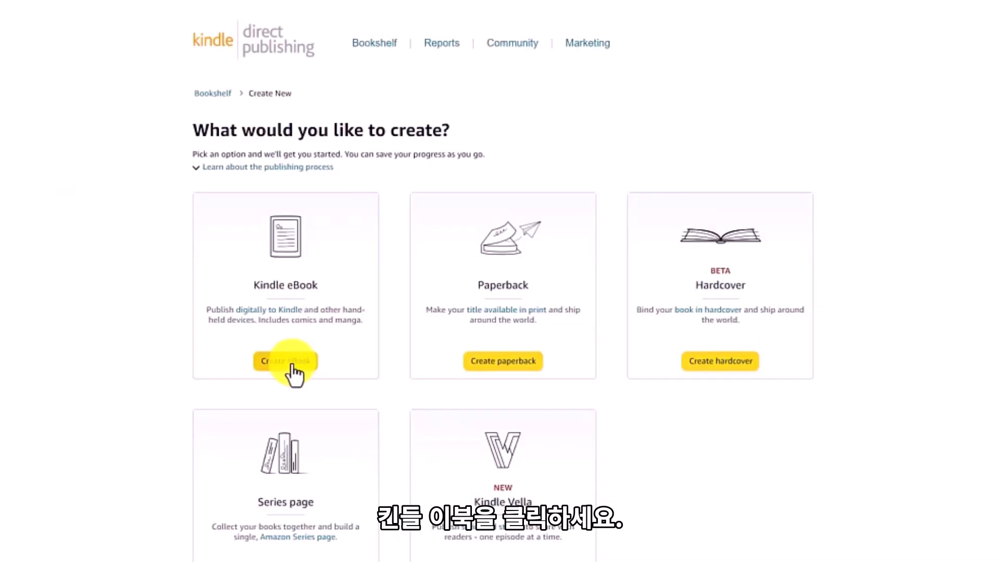
pyautogui.click(292, 363)
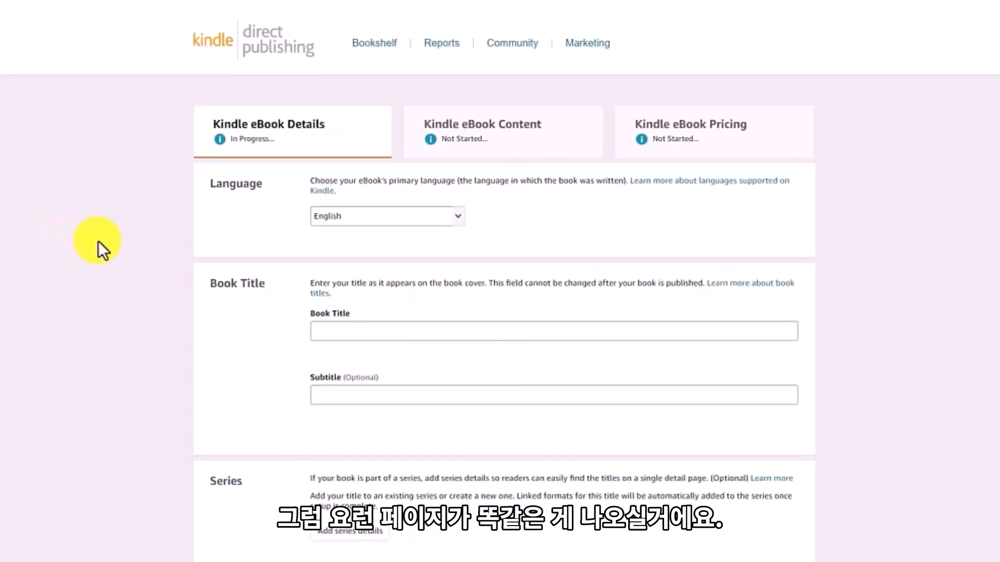
# Review the eBook details form from language and title through author, description, publishing rights and audience to the primary marketplace choices.
pyautogui.scroll(2, 95, 260)
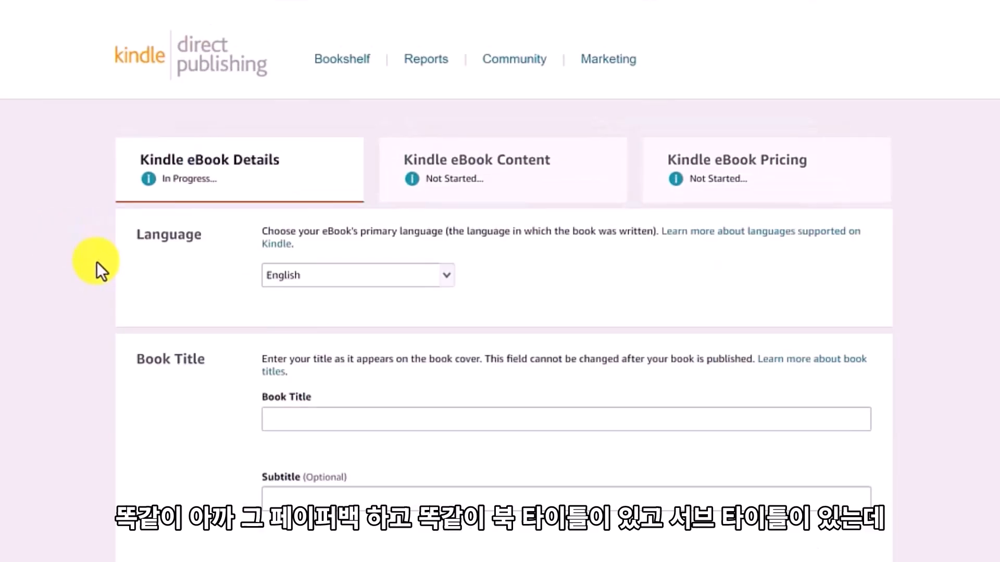
pyautogui.scroll(-3, 96, 261)
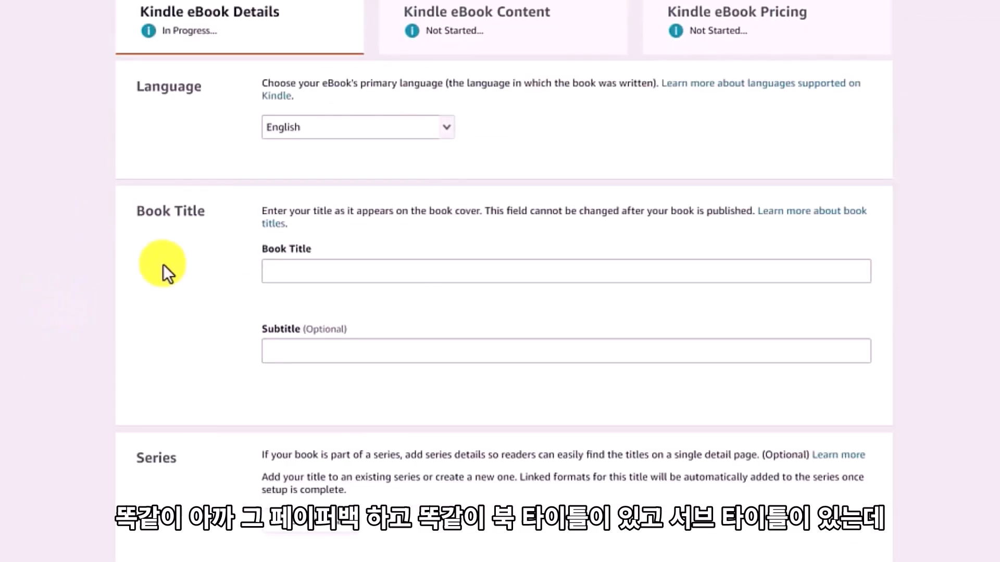
pyautogui.click(296, 353)
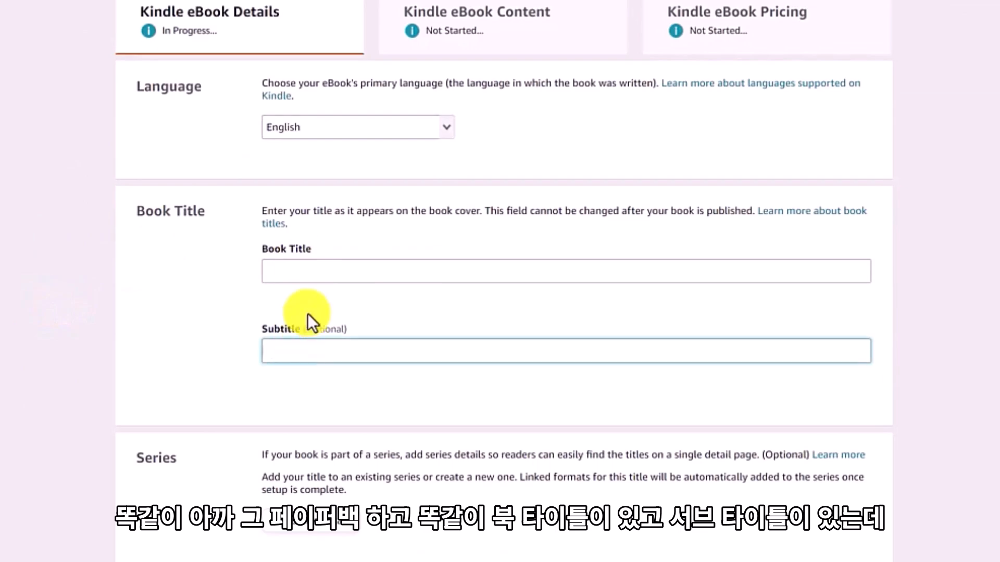
pyautogui.click(321, 271)
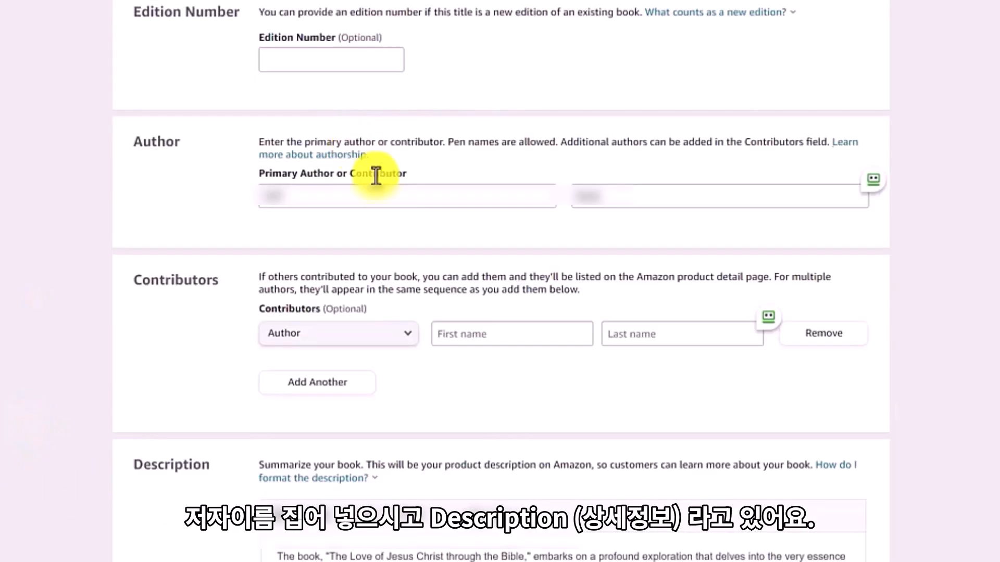
pyautogui.scroll(-3, 227, 442)
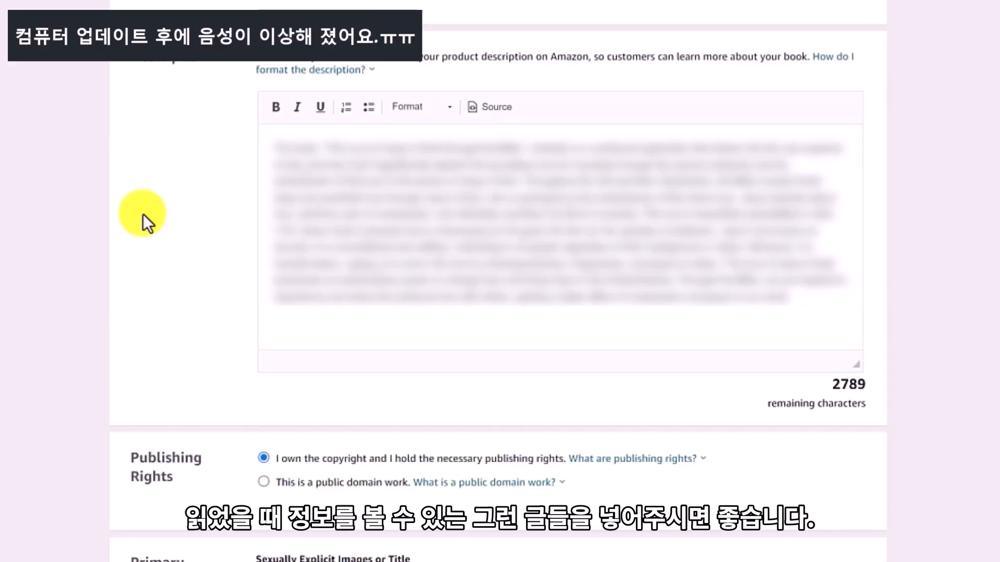
pyautogui.scroll(-5, 30, 193)
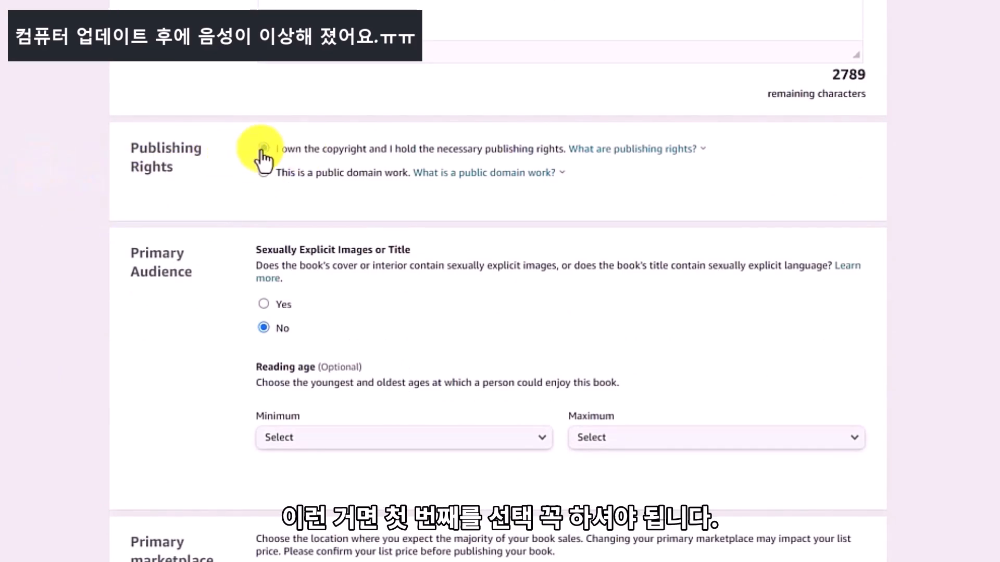
pyautogui.scroll(-3, 60, 192)
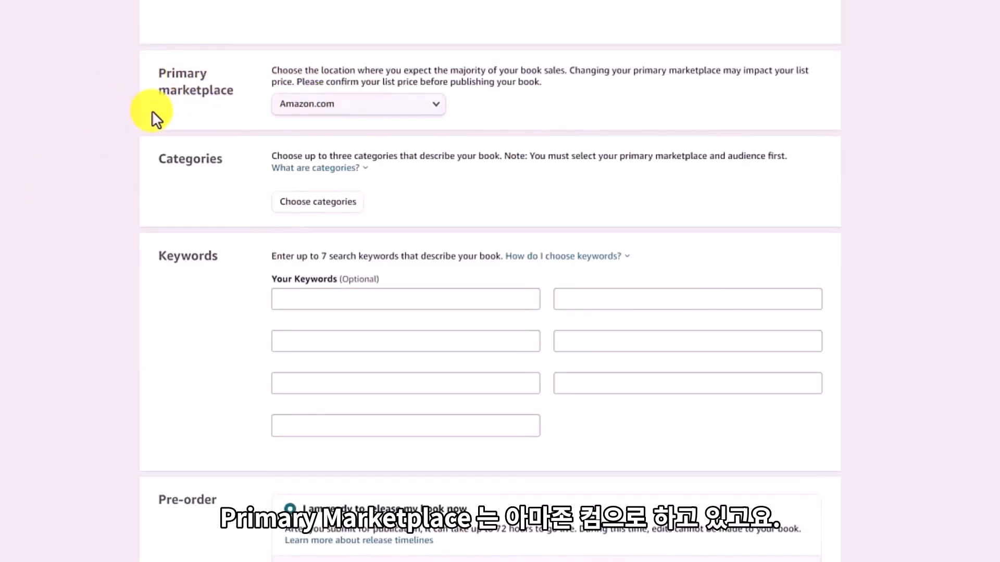
pyautogui.click(344, 103)
pyautogui.click(44, 153)
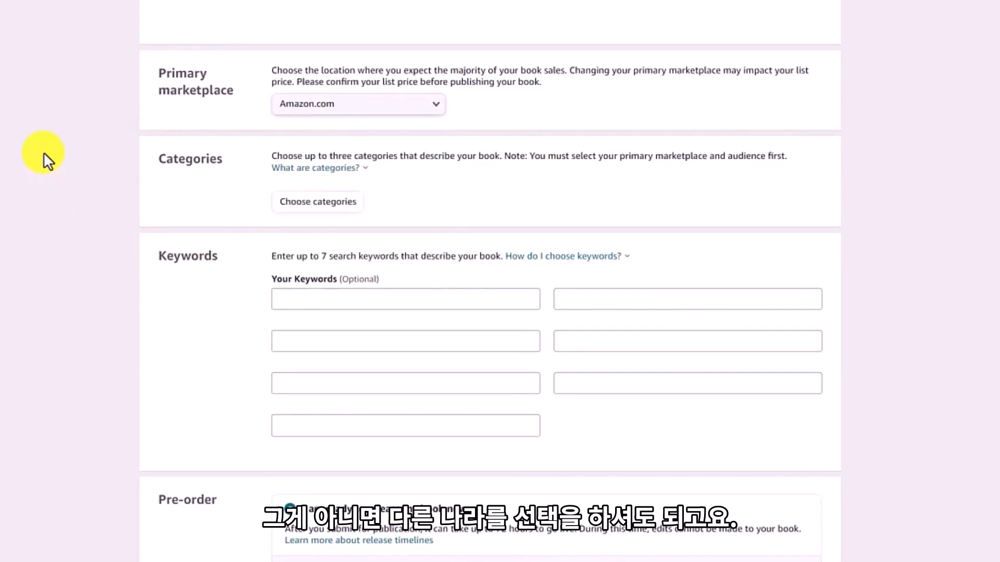
# Open Book Bolt's "Browse KDP Categories Using Keywords" page from the Google results for "kdp category finder".
pyautogui.scroll(-3, 64, 141)
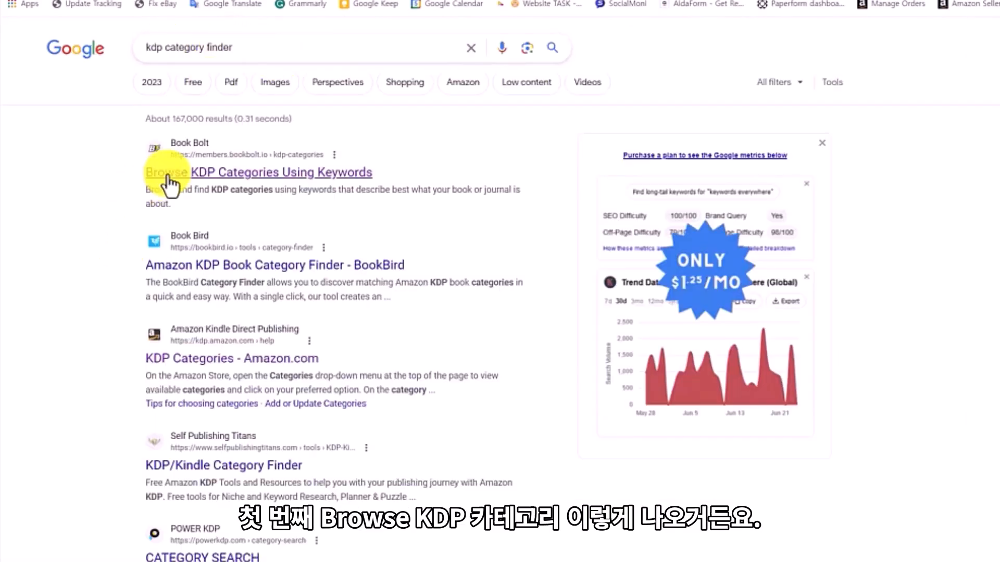
pyautogui.click(212, 184)
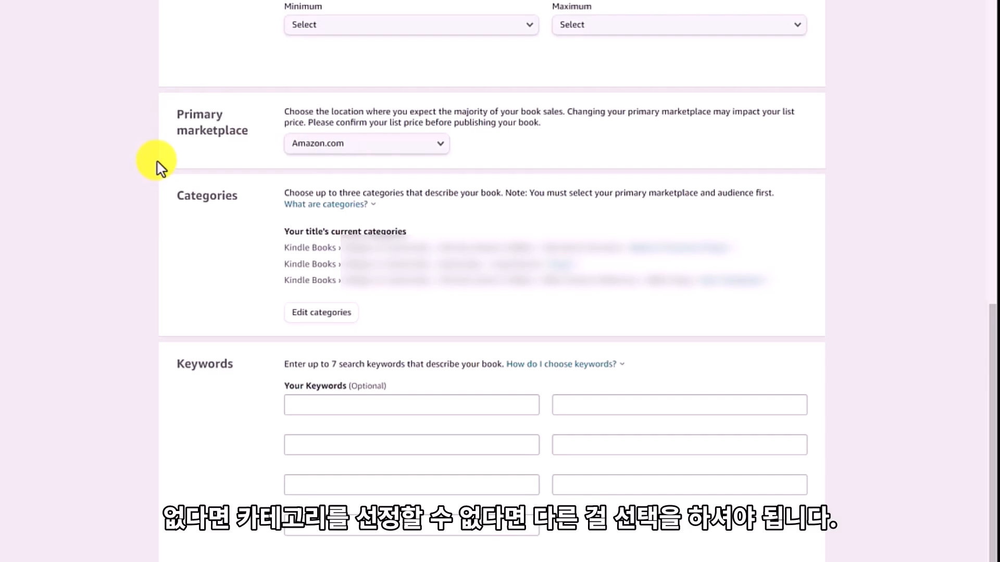
# Examine the Helium 10 keyword suggestions and search volumes for "making money" in Amazon Books.
pyautogui.scroll(-5, 162, 170)
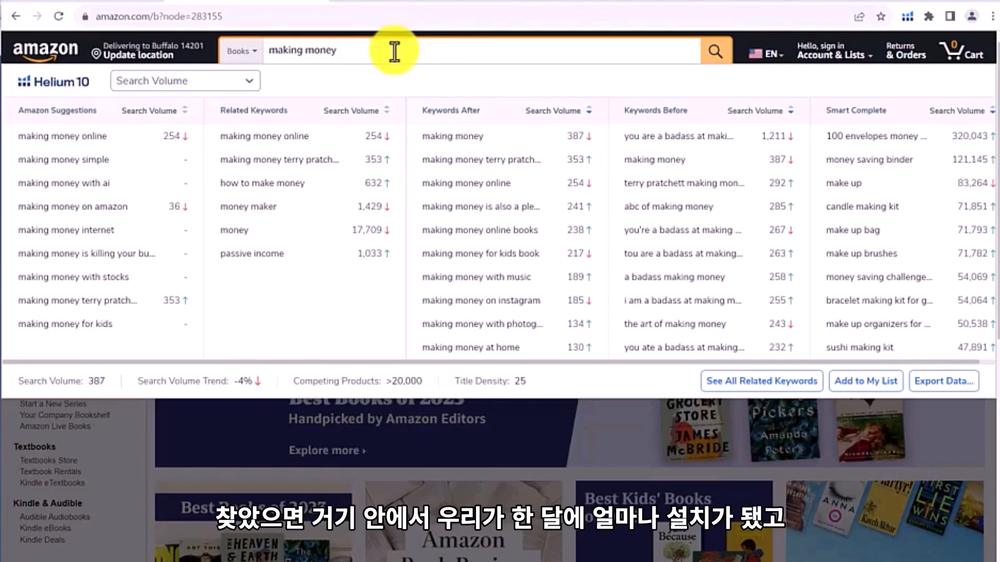
pyautogui.moveTo(180, 135)
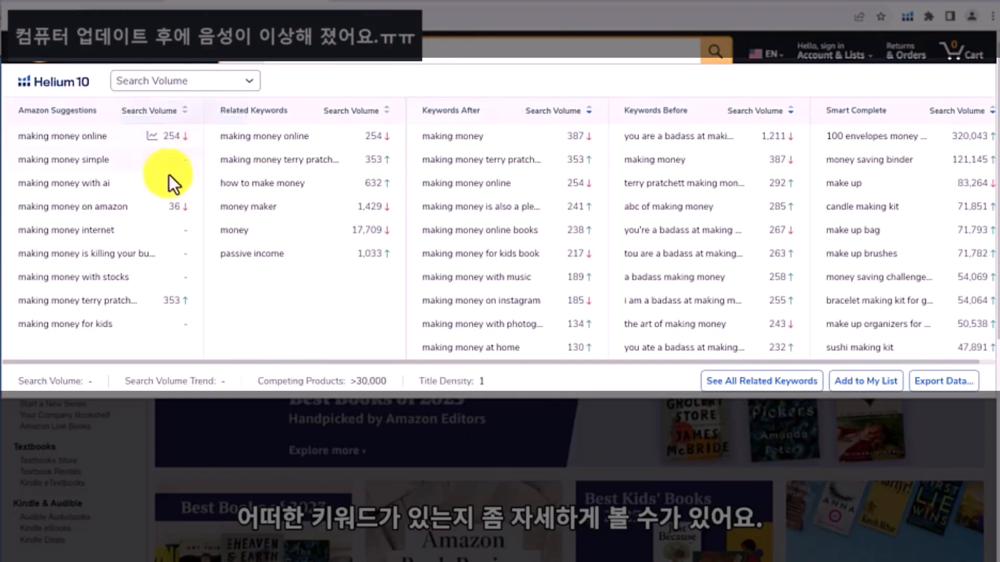
pyautogui.moveTo(327, 238)
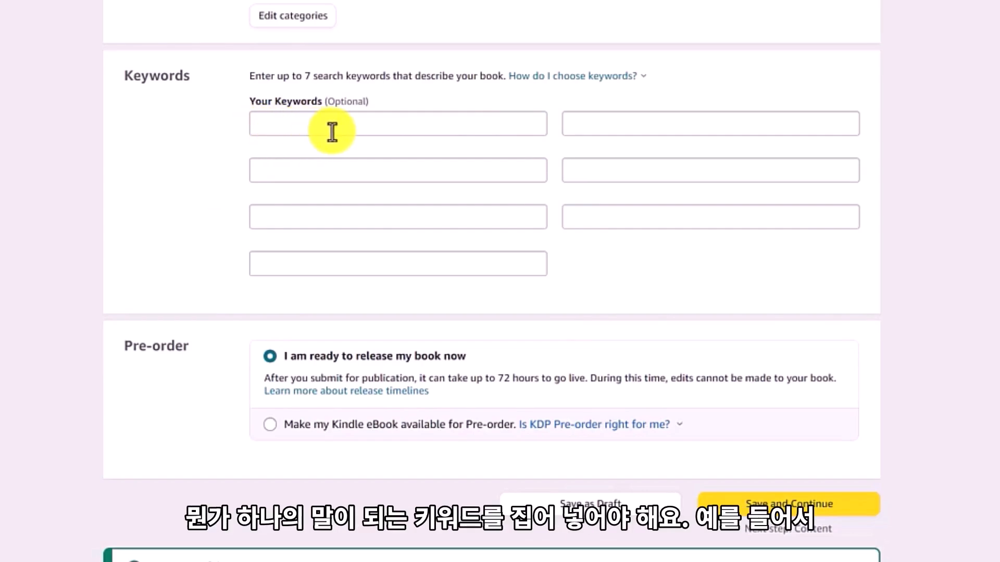
# Enter "making money online" as the first search keyword and save the eBook details to continue to the content section.
pyautogui.click(399, 129)
pyautogui.write('making mone')
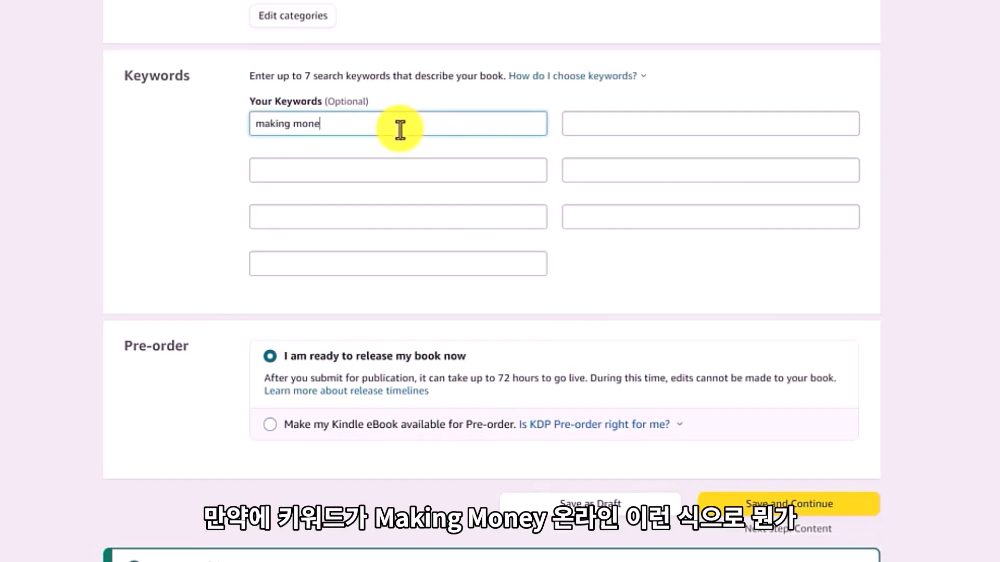
pyautogui.write('y on')
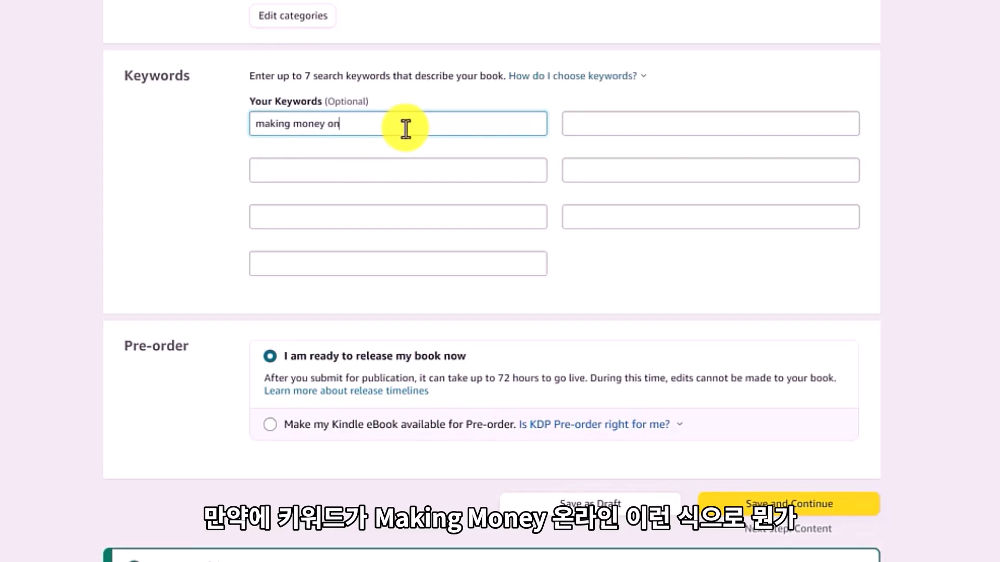
pyautogui.write('line')
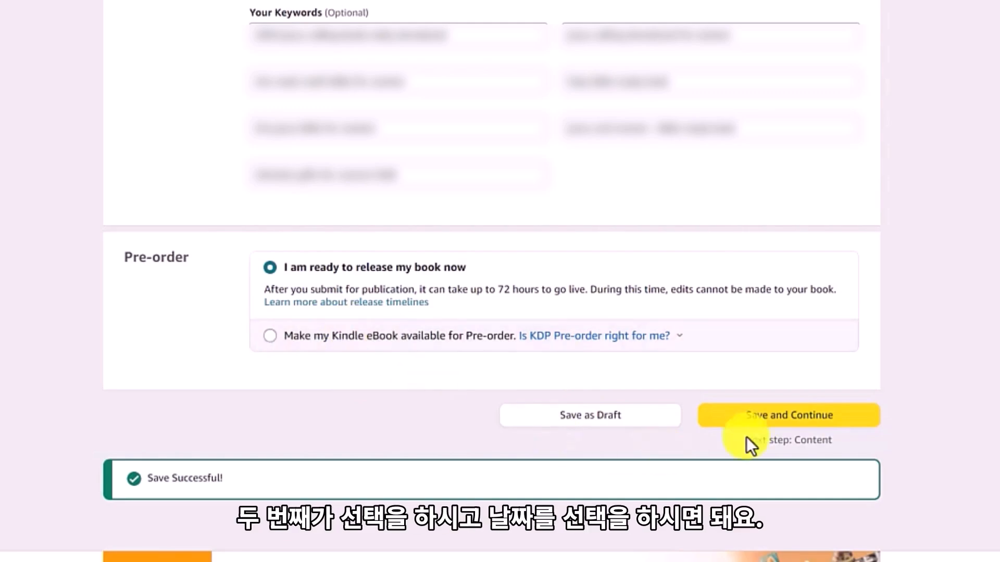
pyautogui.click(765, 424)
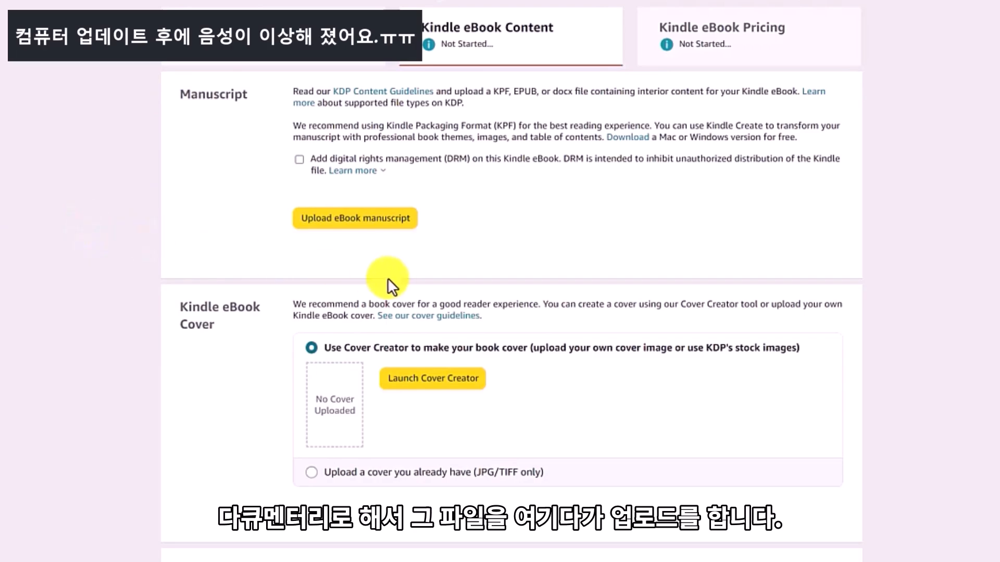
# Upload the Word document as the eBook manuscript and choose to upload an existing JPG/TIFF cover.
pyautogui.click(356, 218)
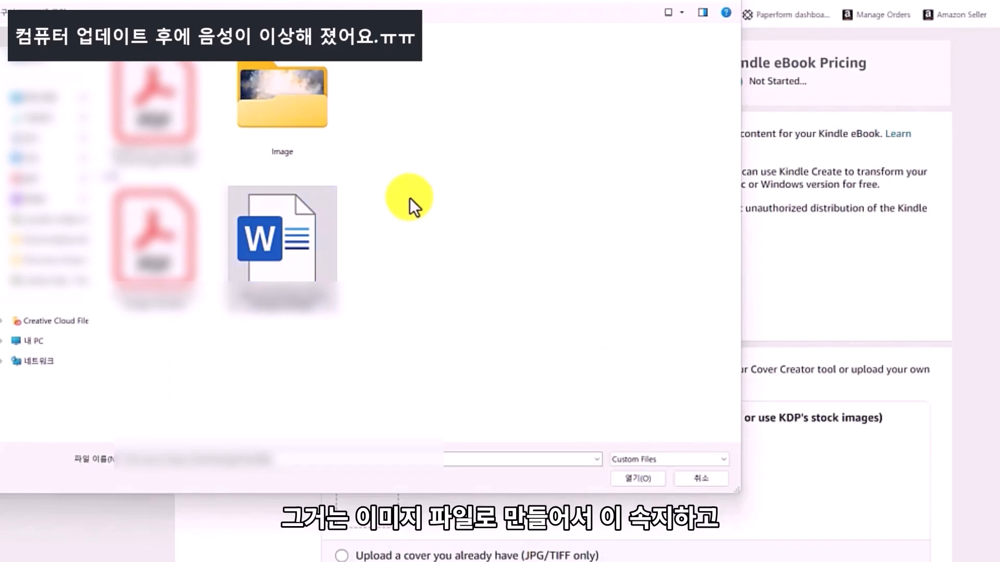
pyautogui.doubleClick(291, 230)
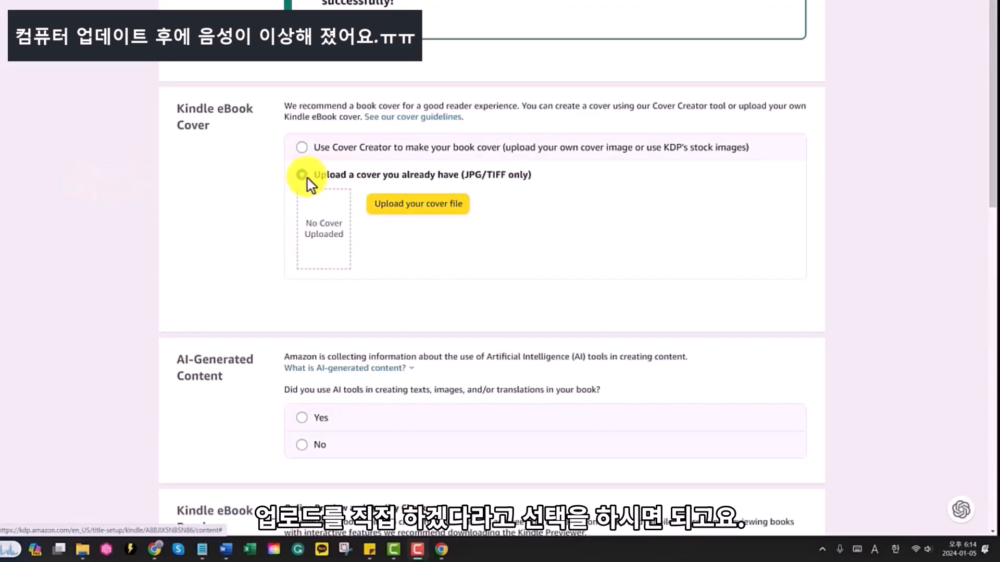
pyautogui.click(302, 175)
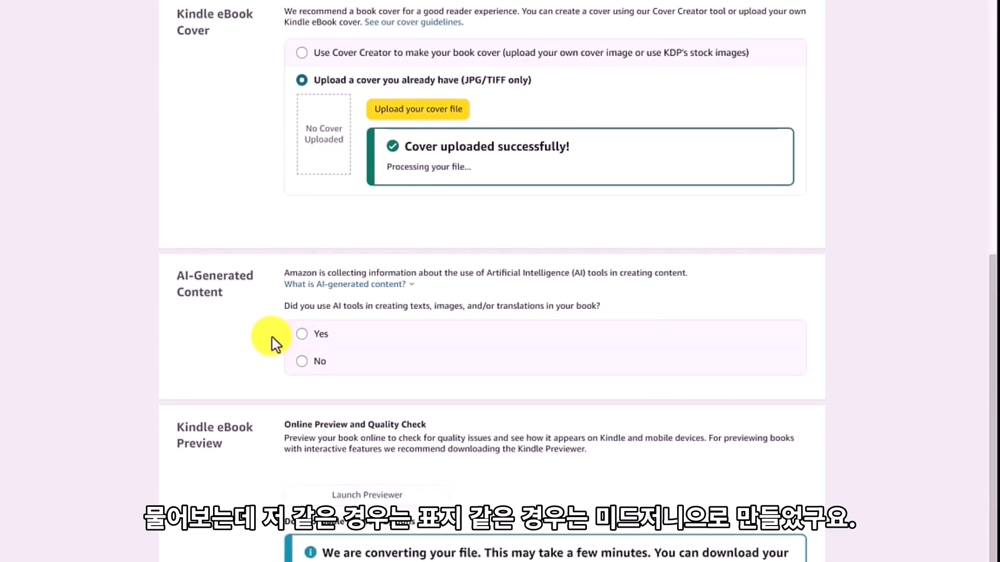
# Declare AI use: texts "Some sections, with extensive editing" using ChatGPT, many AI-generated images using Midjourney, and translations None.
pyautogui.click(300, 338)
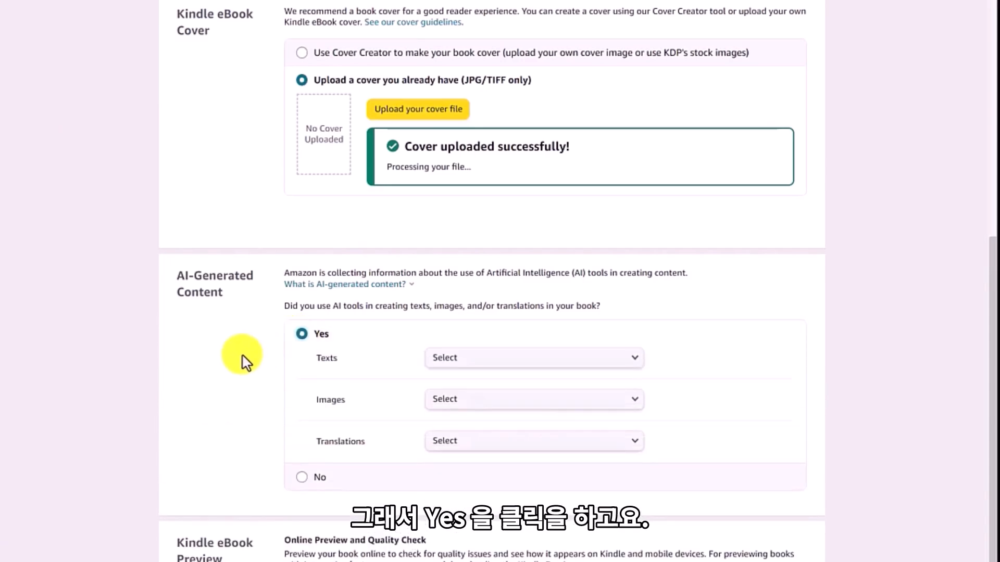
pyautogui.click(475, 358)
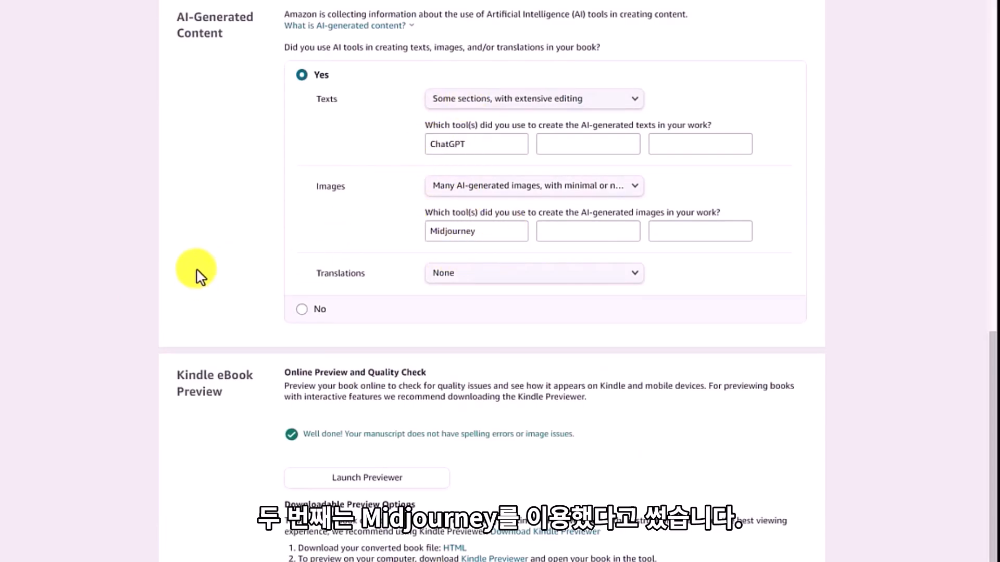
# Preview the converted eBook on the Tablet device, check the available device types, and page forward from the cover through the interior.
pyautogui.scroll(-3, 142, 446)
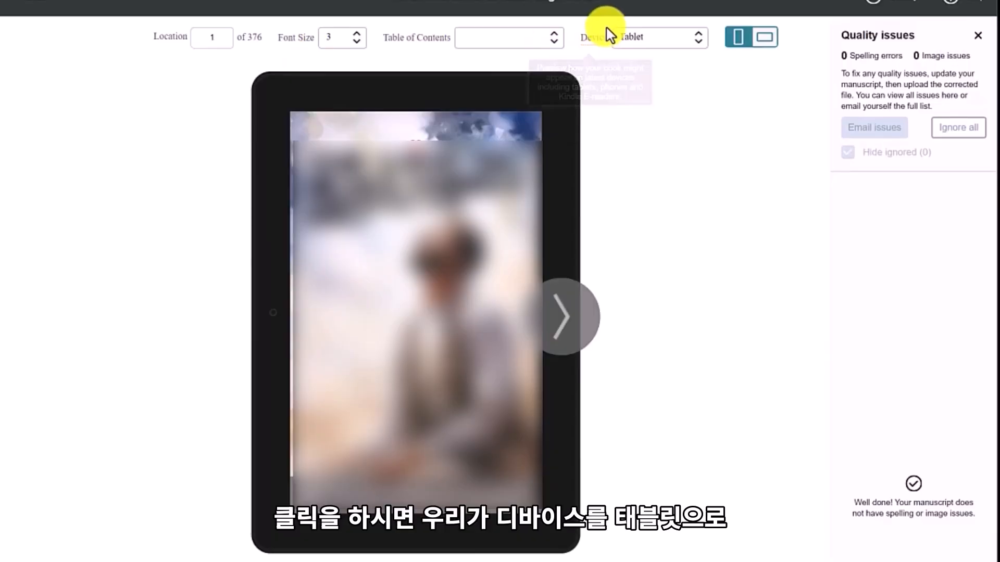
pyautogui.click(648, 50)
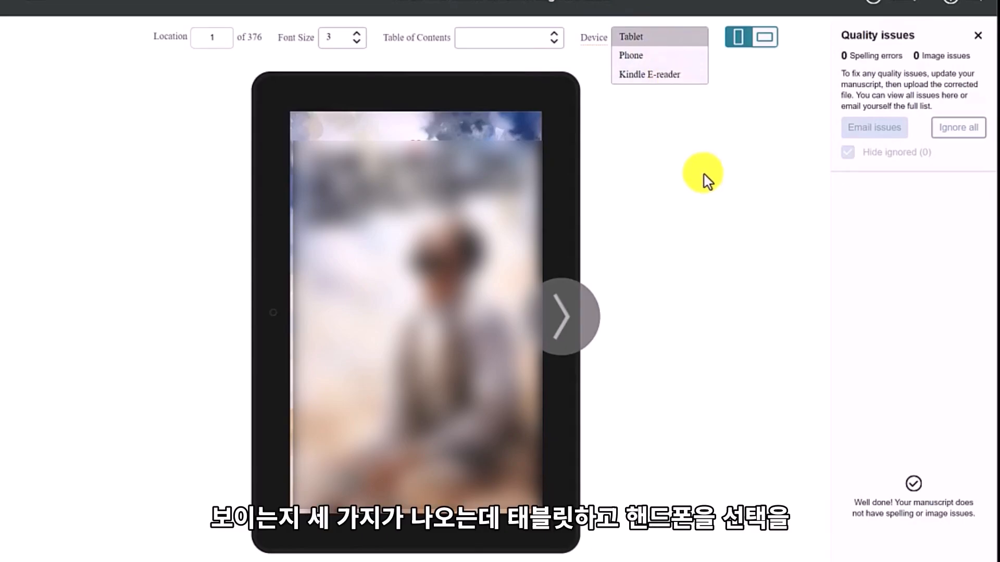
pyautogui.click(691, 222)
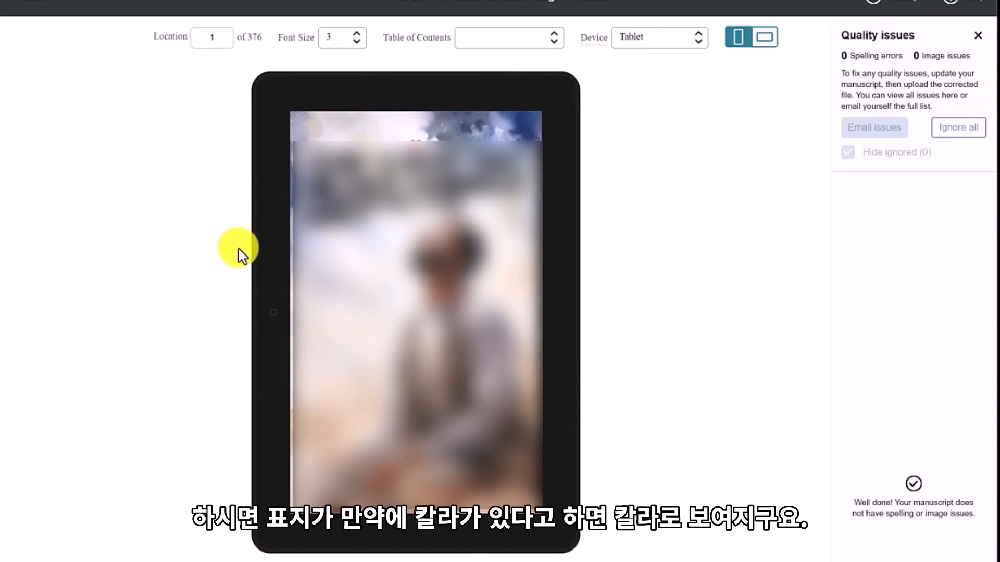
pyautogui.click(559, 320)
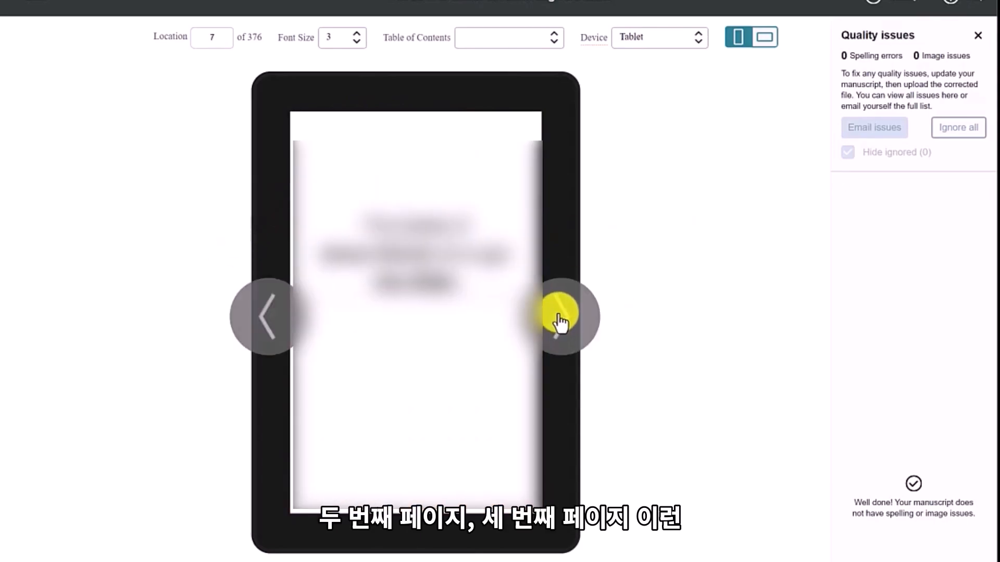
pyautogui.click(559, 320)
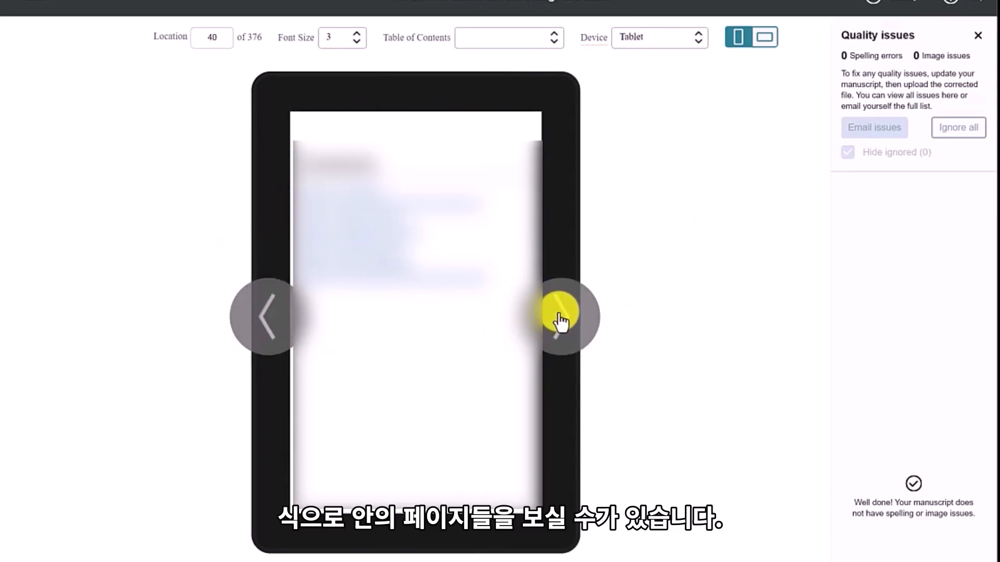
pyautogui.click(559, 320)
pyautogui.click(559, 320)
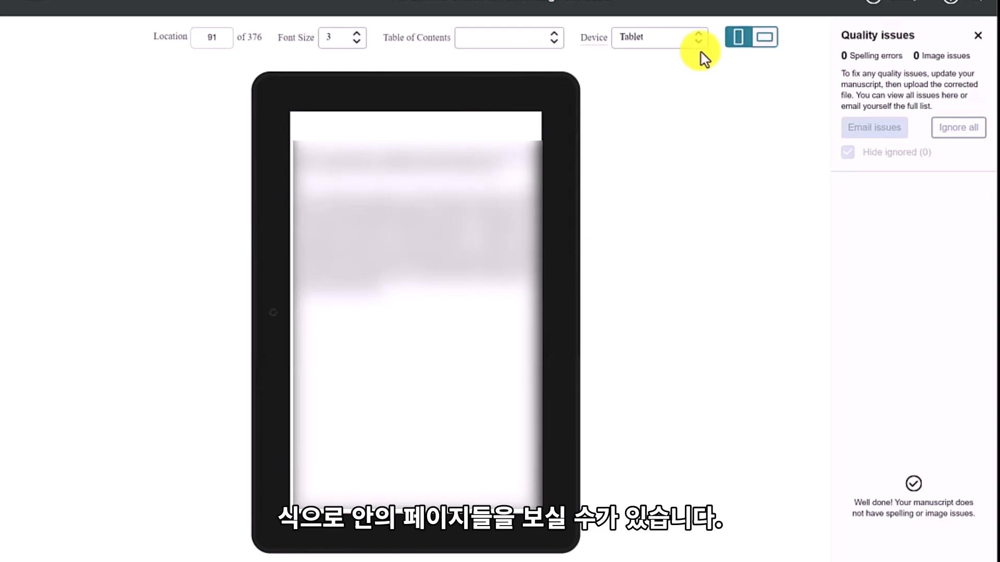
# Switch the preview device to Kindle E-reader and page back toward the beginning of the book.
pyautogui.click(698, 40)
pyautogui.click(692, 149)
pyautogui.click(255, 301)
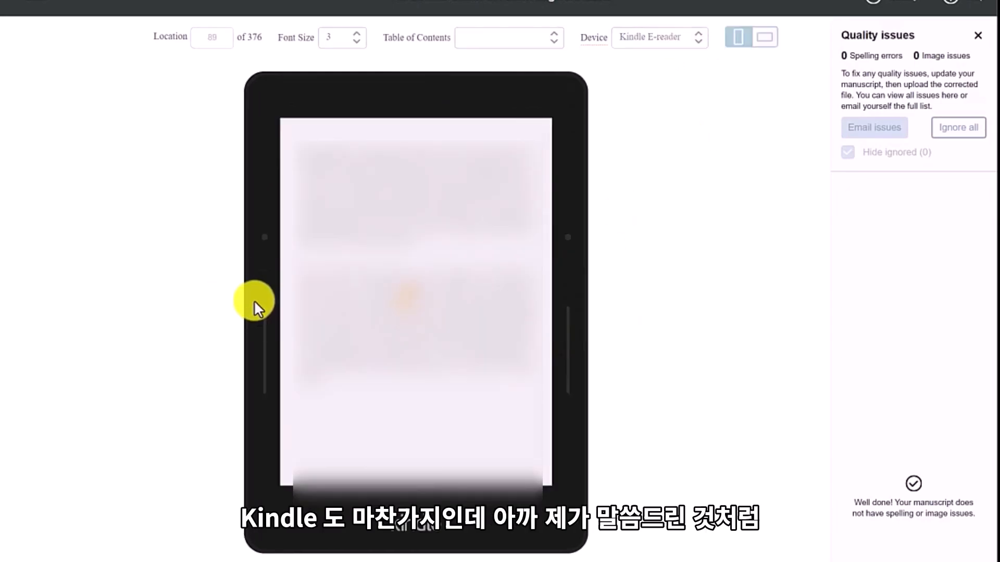
pyautogui.click(255, 301)
pyautogui.click(255, 301)
pyautogui.click(255, 301)
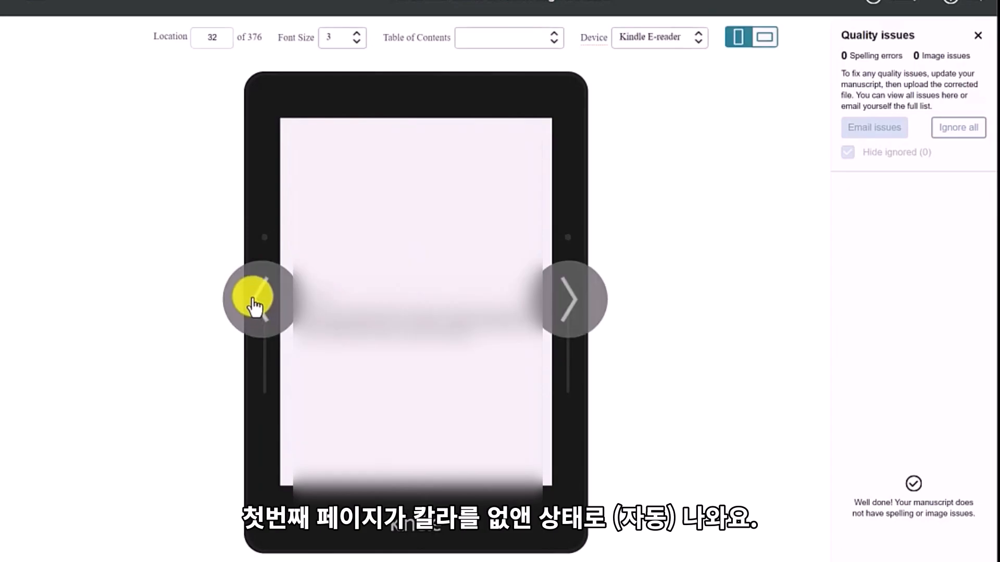
pyautogui.click(255, 302)
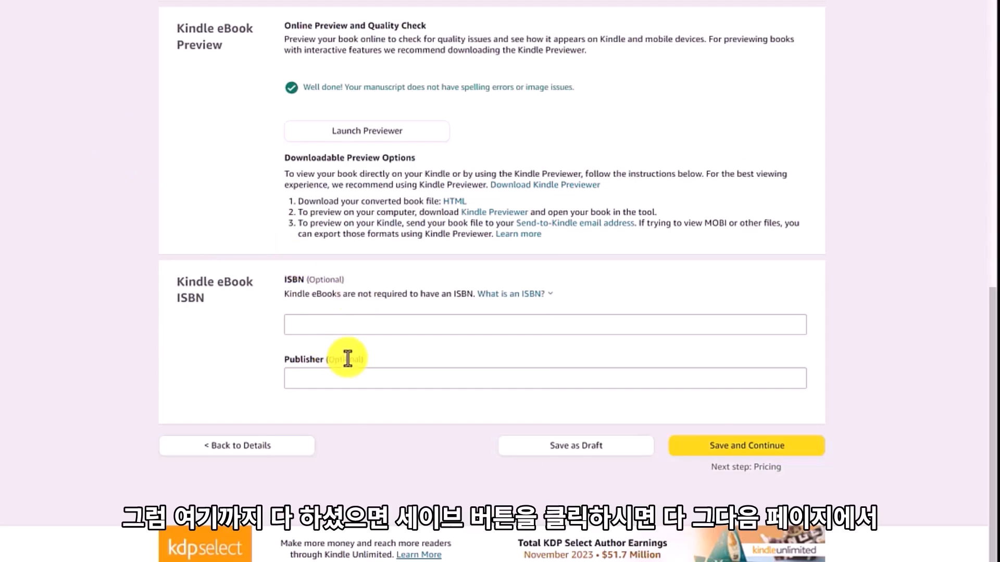
# Save the eBook content and continue to the pricing section.
pyautogui.click(748, 456)
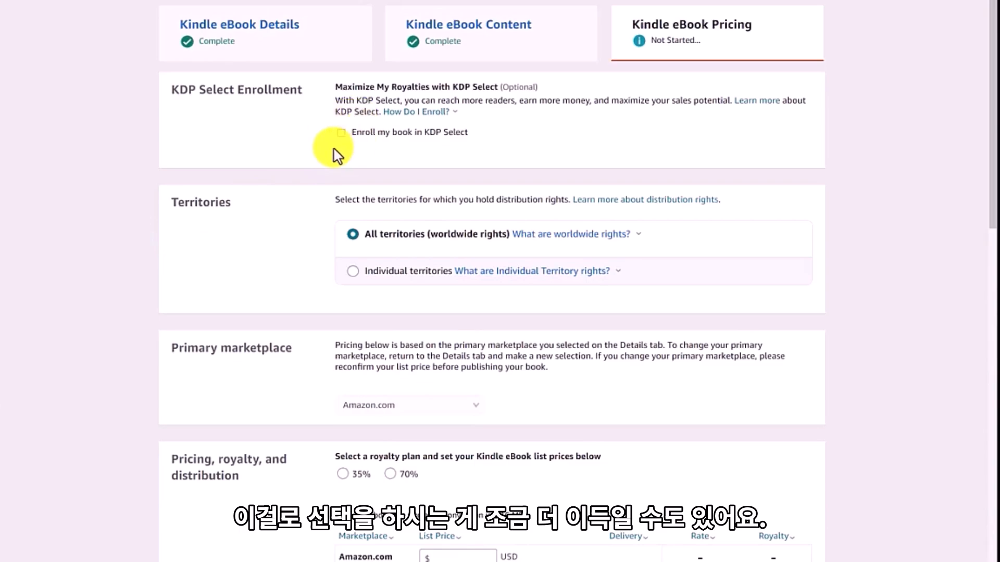
# Look over the individual territories list and set the distribution rights back to all territories (worldwide rights).
pyautogui.scroll(-3, 97, 150)
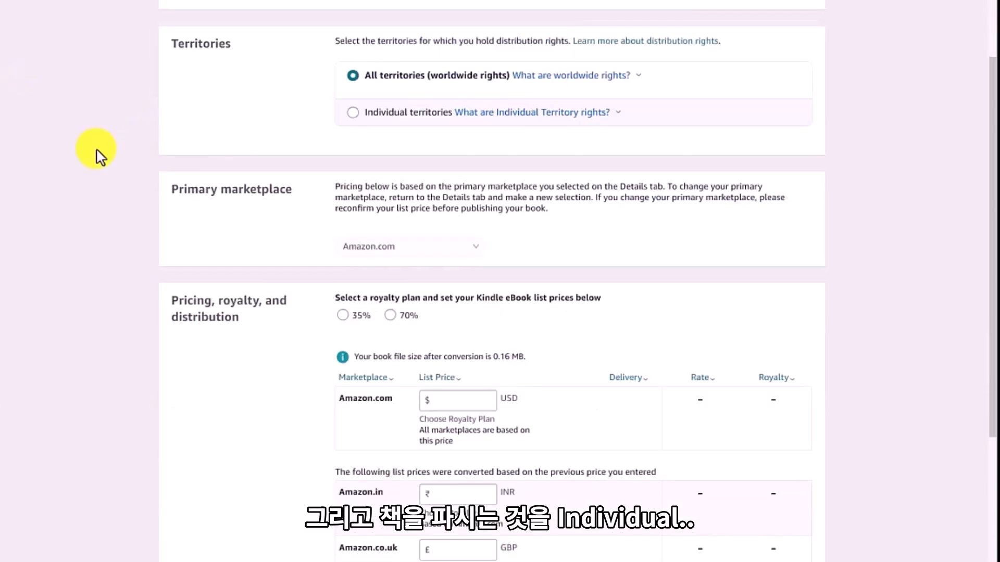
pyautogui.click(352, 112)
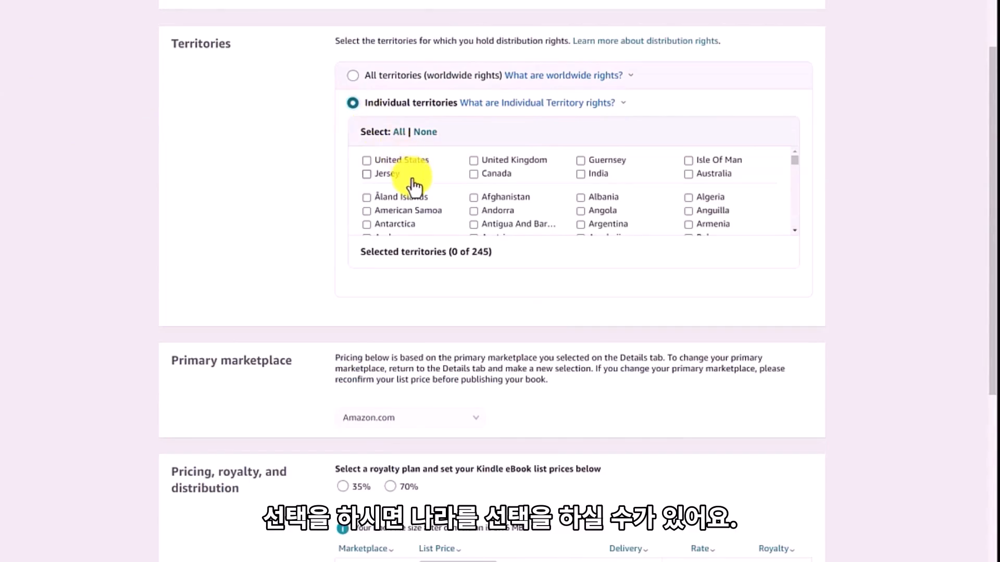
pyautogui.moveTo(802, 166)
pyautogui.mouseDown()
pyautogui.moveTo(806, 199)
pyautogui.moveTo(792, 156)
pyautogui.mouseUp()
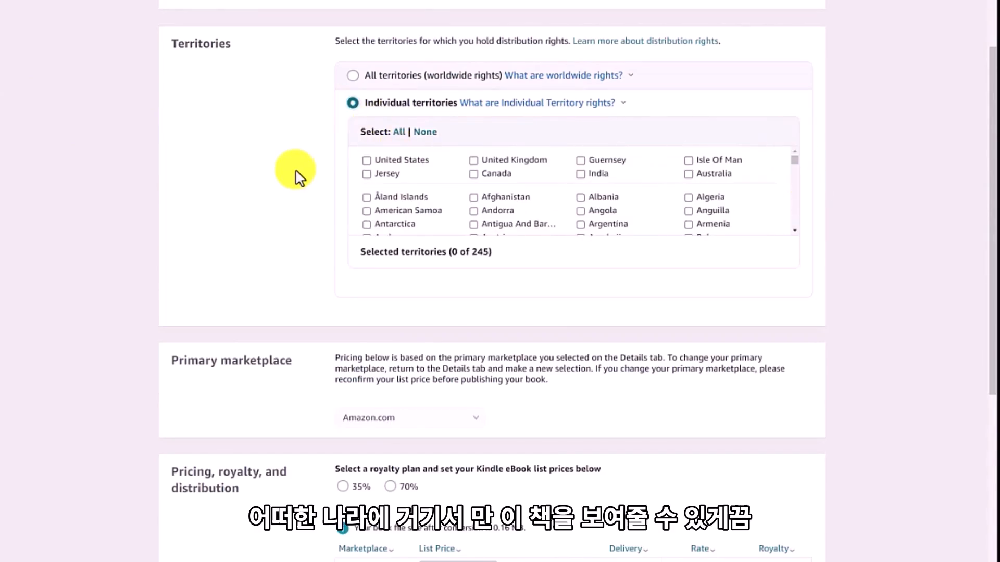
pyautogui.click(354, 76)
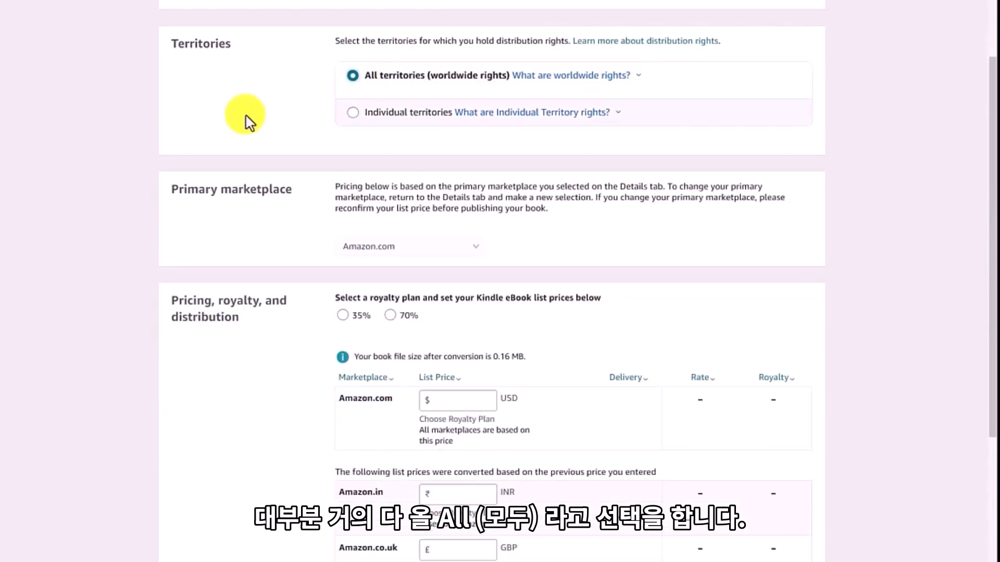
# Choose the 35% royalty plan and set the Amazon.com list price to 0.99 USD.
pyautogui.scroll(-5, 156, 141)
pyautogui.click(343, 188)
pyautogui.click(443, 275)
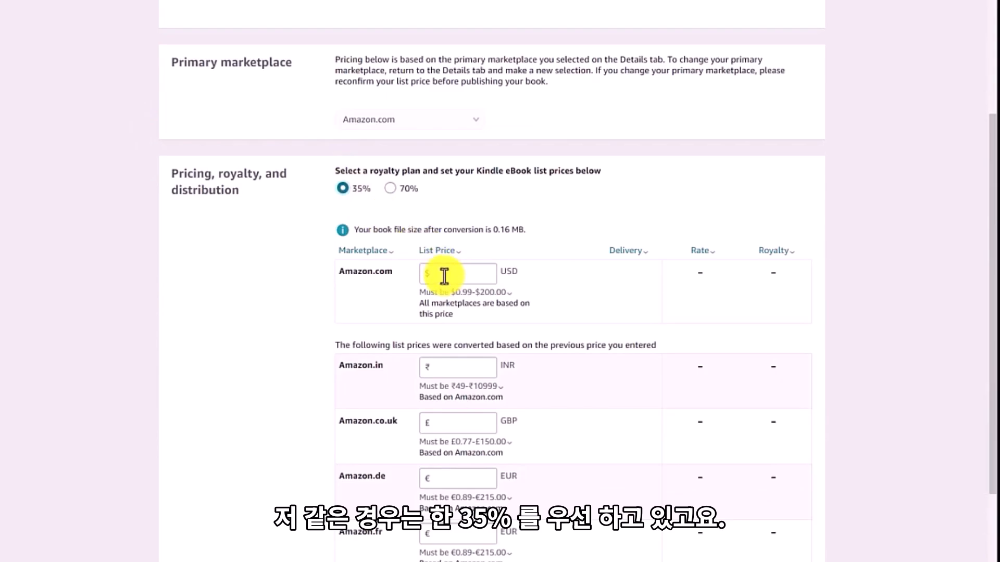
pyautogui.write('.99')
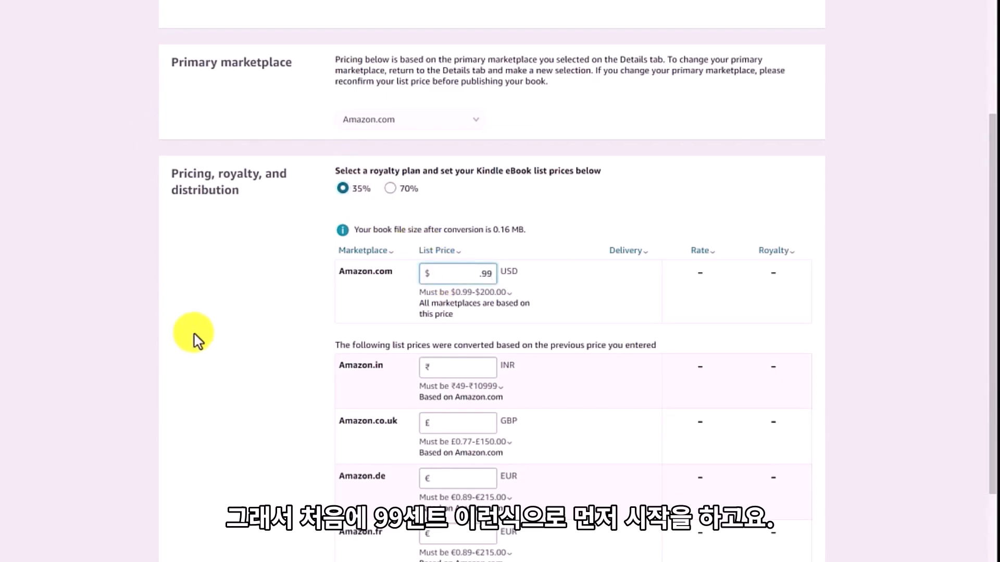
pyautogui.click(194, 340)
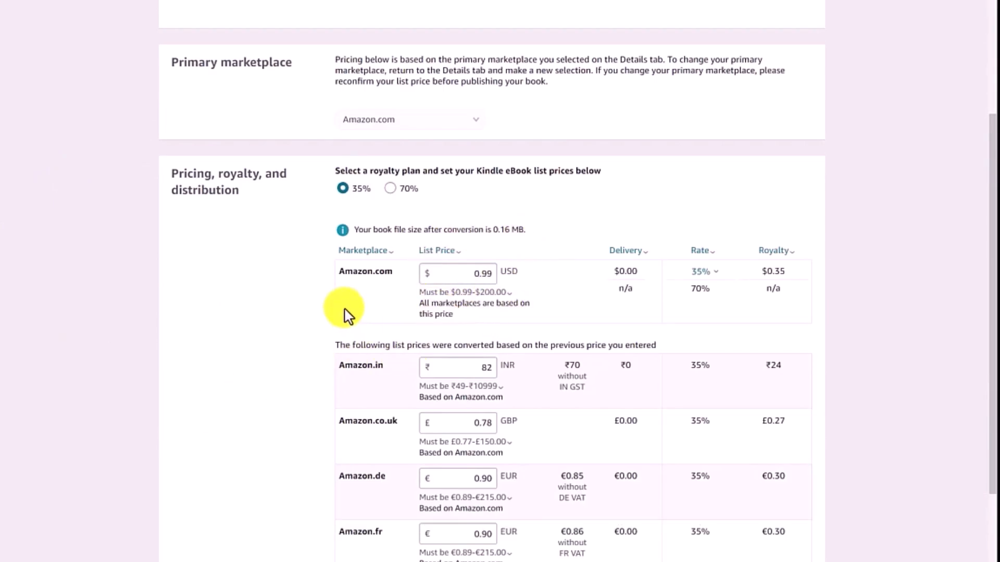
# Examine the eBook's royalty per sale on Amazon.com and on the other marketplaces.
pyautogui.doubleClick(782, 272)
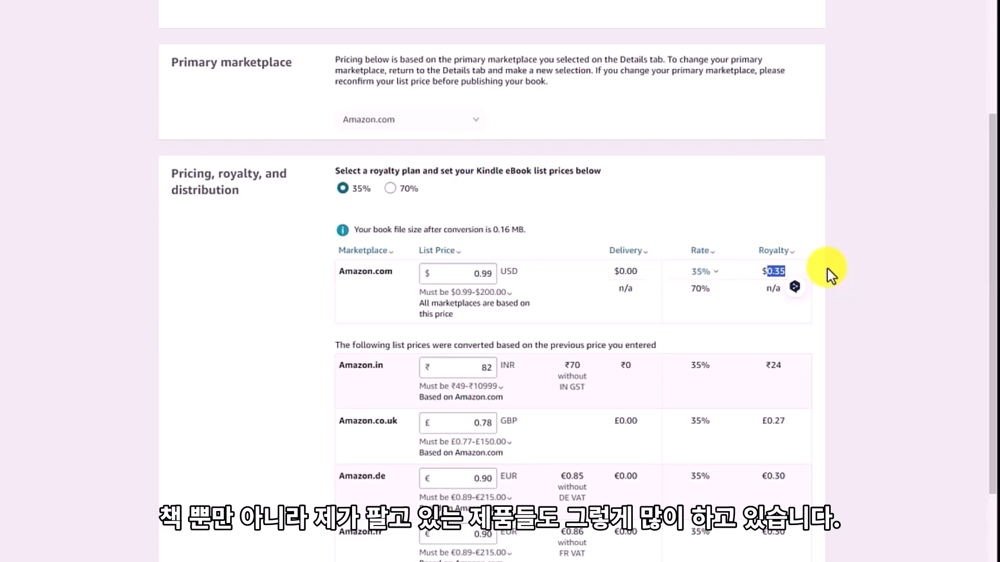
pyautogui.click(139, 428)
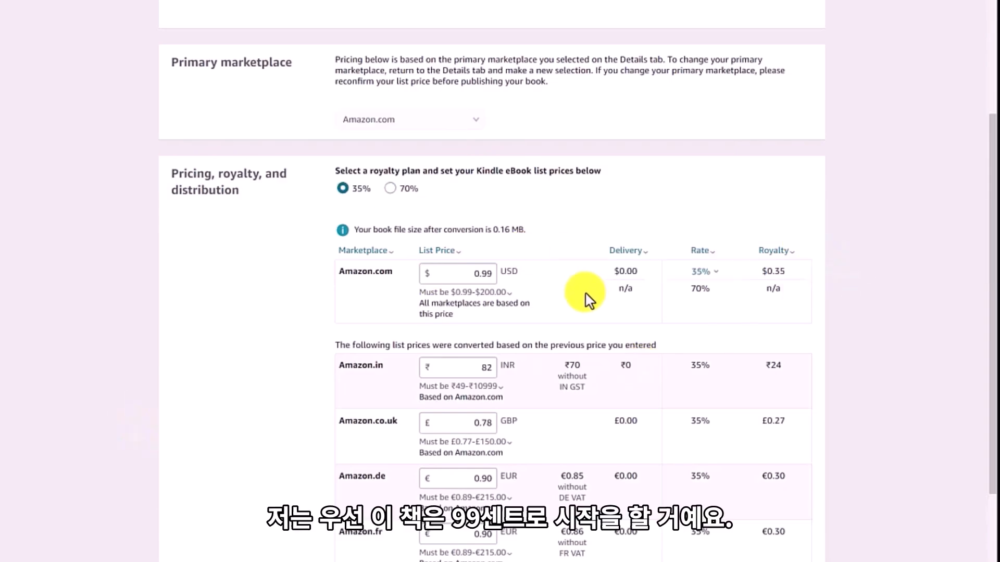
pyautogui.moveTo(767, 270); pyautogui.dragTo(787, 239)
pyautogui.click(893, 303)
pyautogui.scroll(-2, 896, 311)
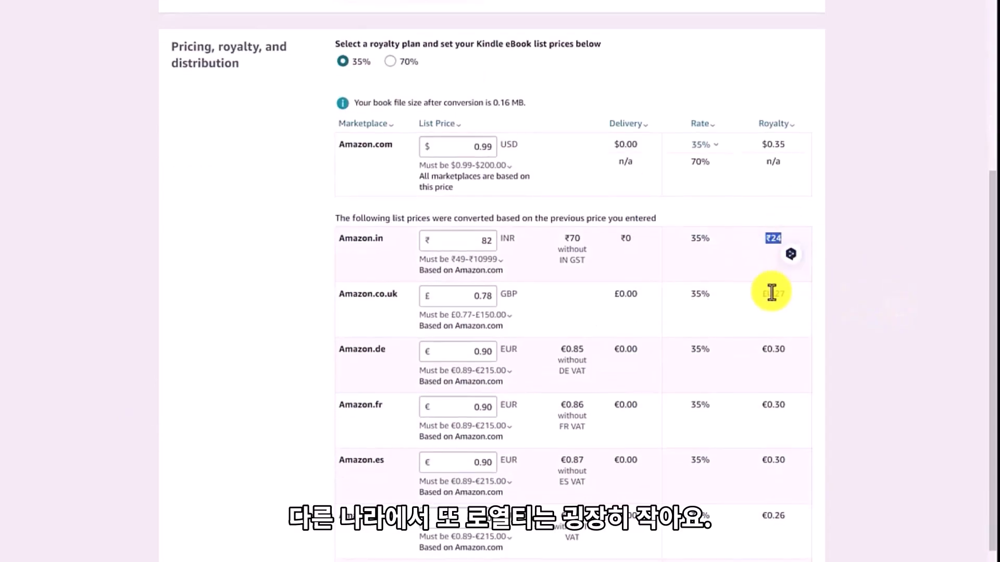
pyautogui.moveTo(760, 295); pyautogui.dragTo(812, 301)
pyautogui.click(203, 284)
# Publish the Kindle eBook and start setting up its paperback edition.
pyautogui.scroll(-9, 313, 307)
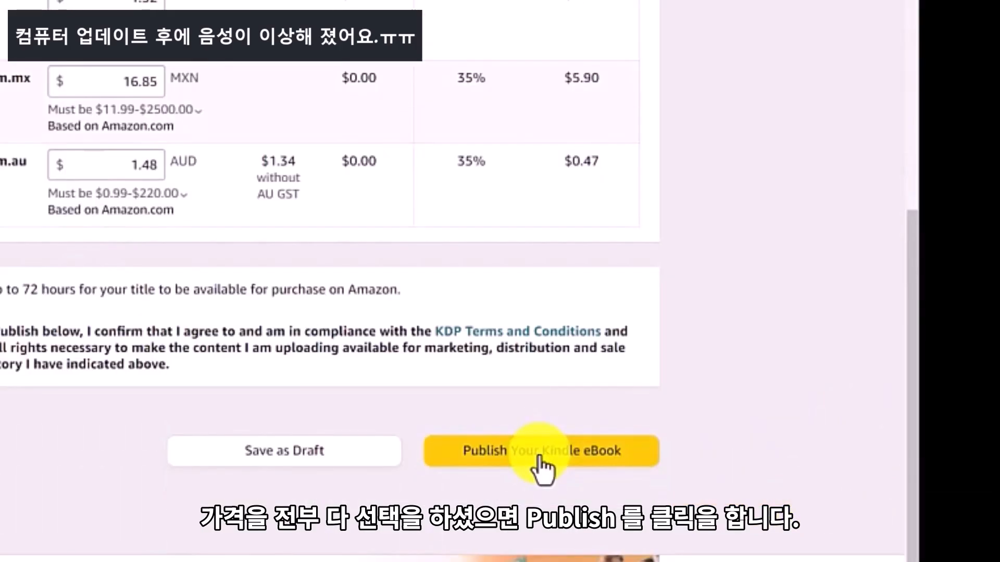
pyautogui.click(540, 457)
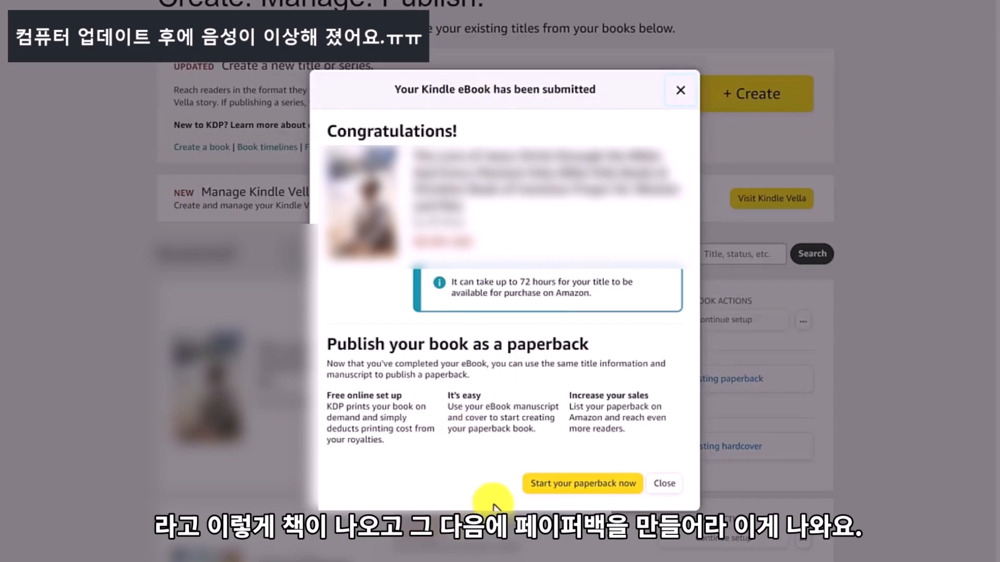
pyautogui.click(581, 487)
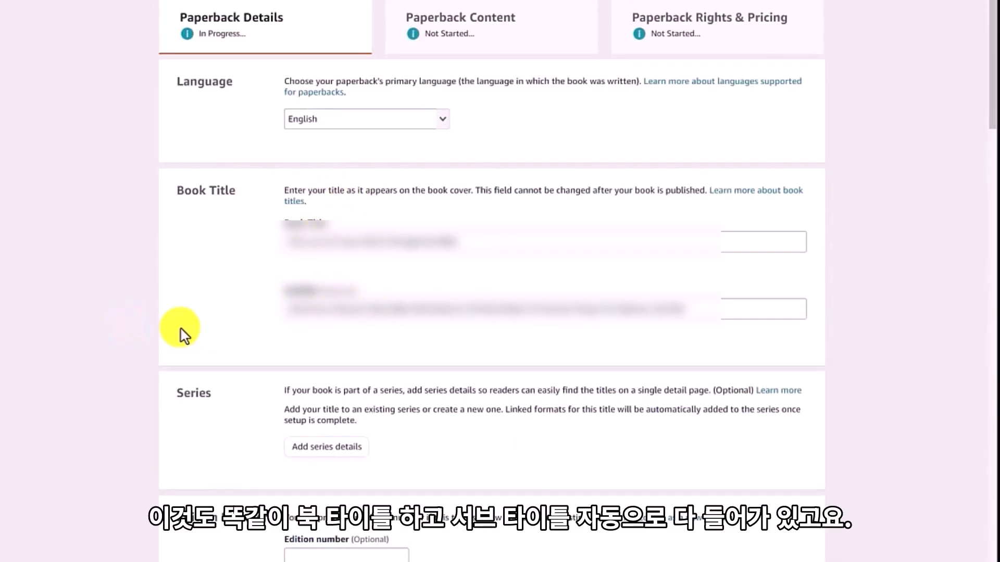
# Check the paperback details carried over from the eBook, from author and description through primary audience and categories.
pyautogui.scroll(-9, 183, 335)
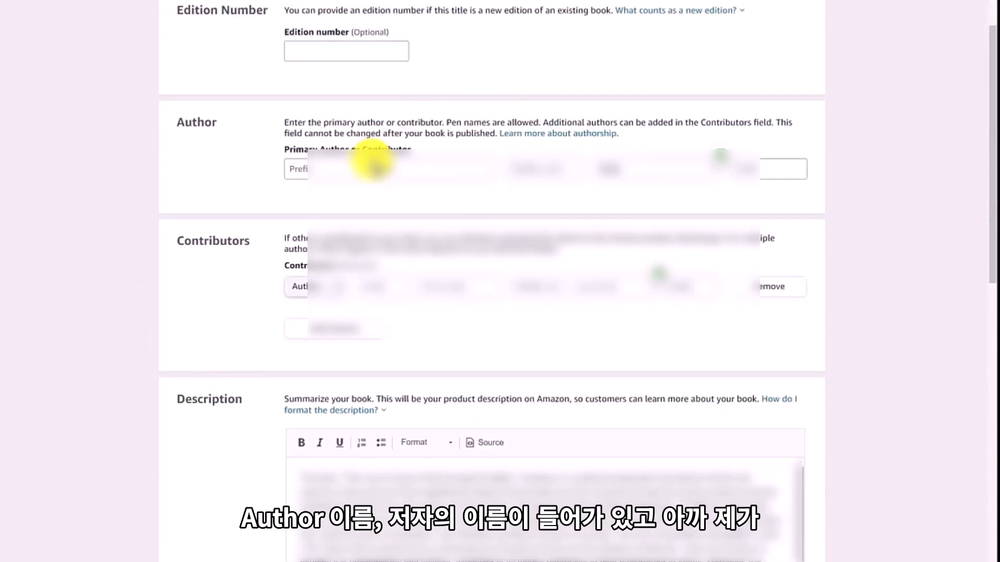
pyautogui.scroll(-5, 942, 252)
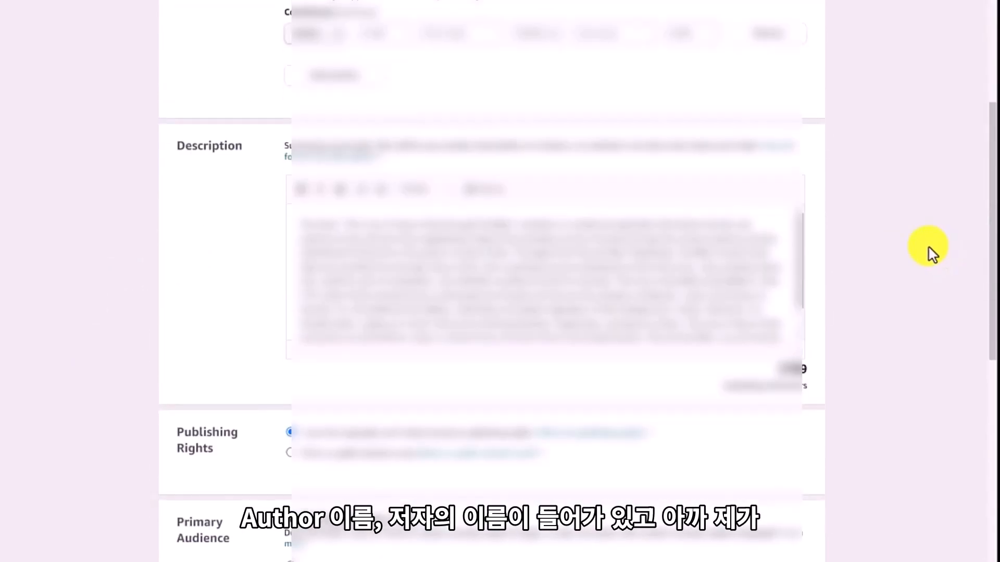
pyautogui.scroll(-7, 133, 270)
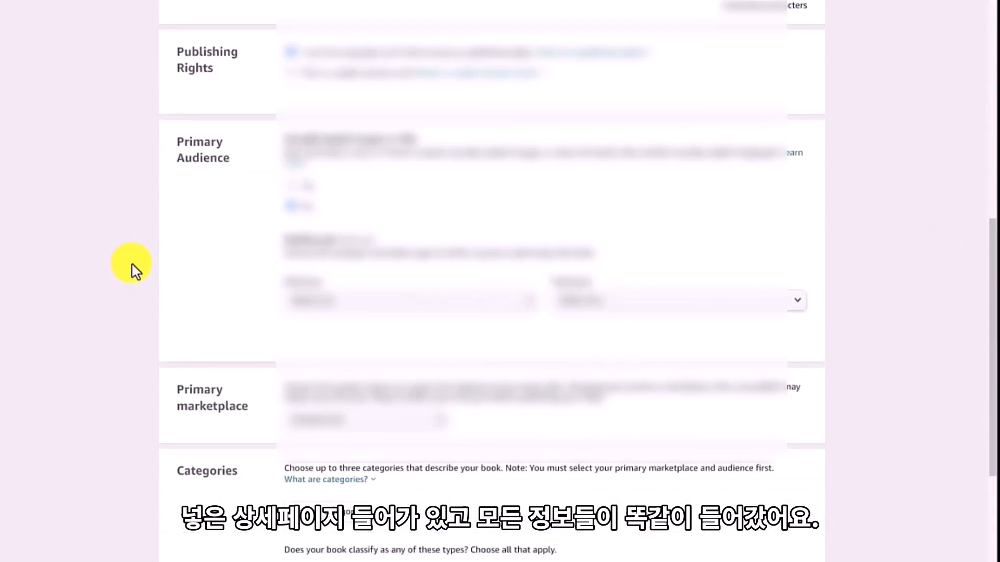
pyautogui.scroll(-1, 120, 286)
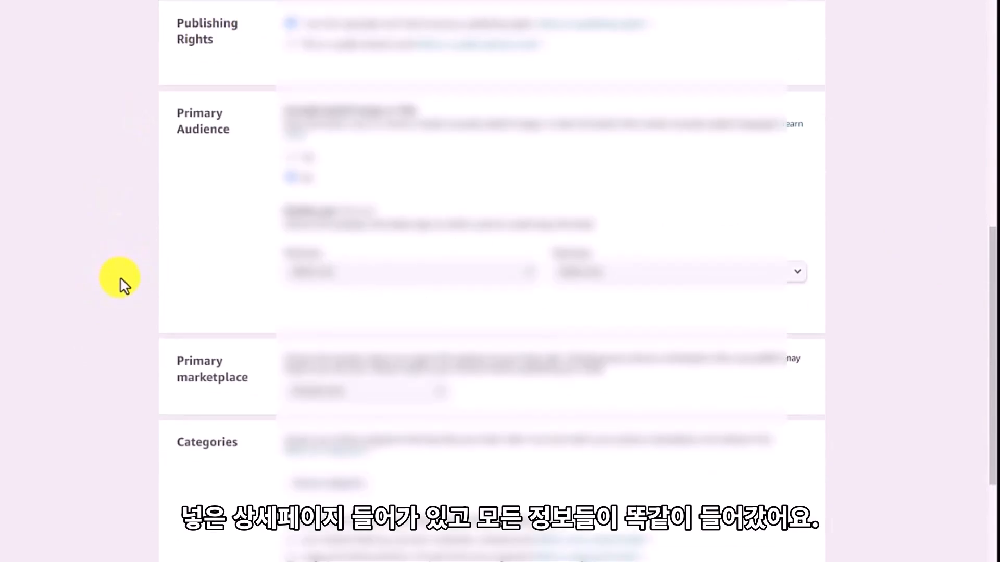
pyautogui.scroll(-4, 123, 286)
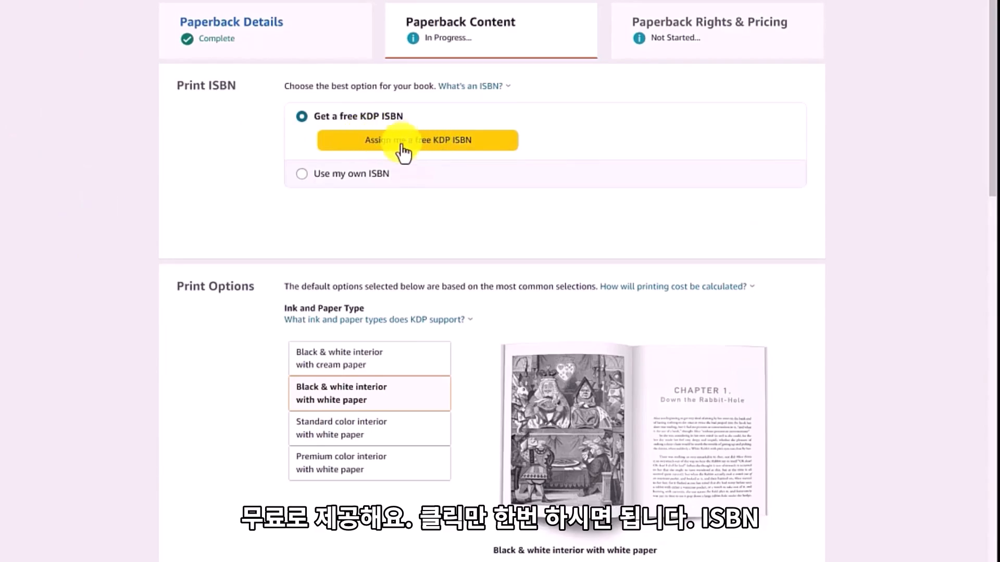
# Set the paperback's trim size to 5 x 8 in under the print options.
pyautogui.scroll(-4, 410, 148)
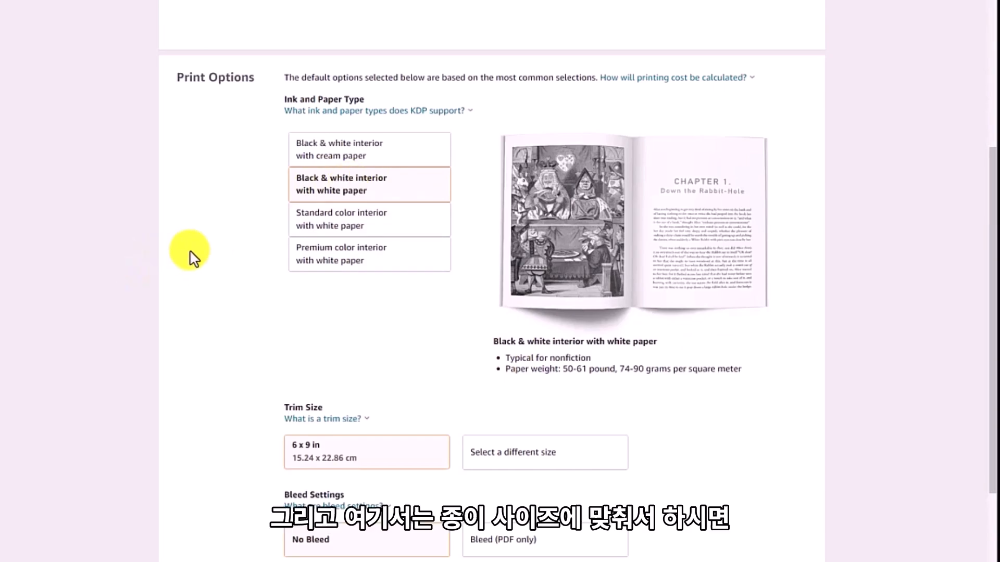
pyautogui.scroll(-2, 383, 319)
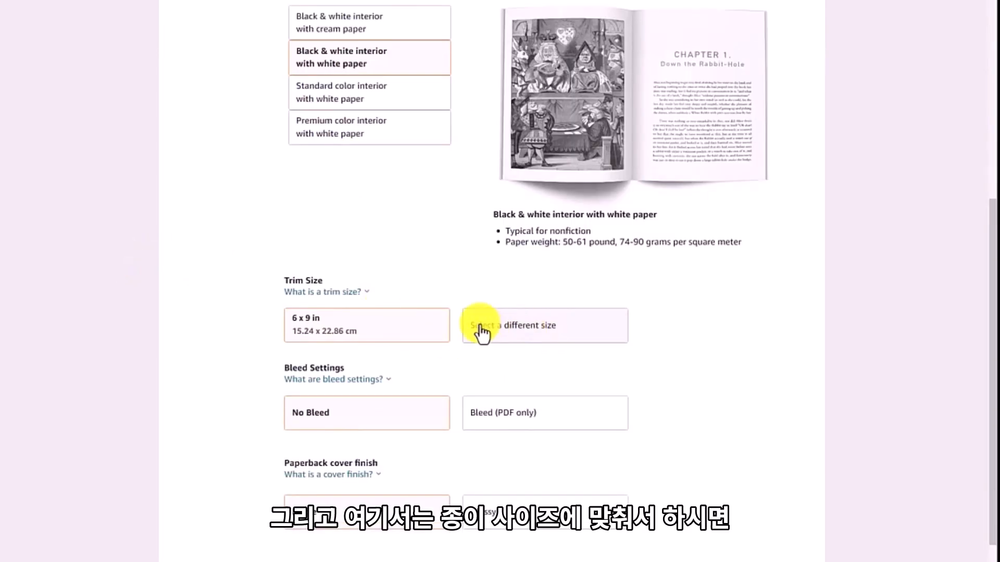
pyautogui.click(530, 333)
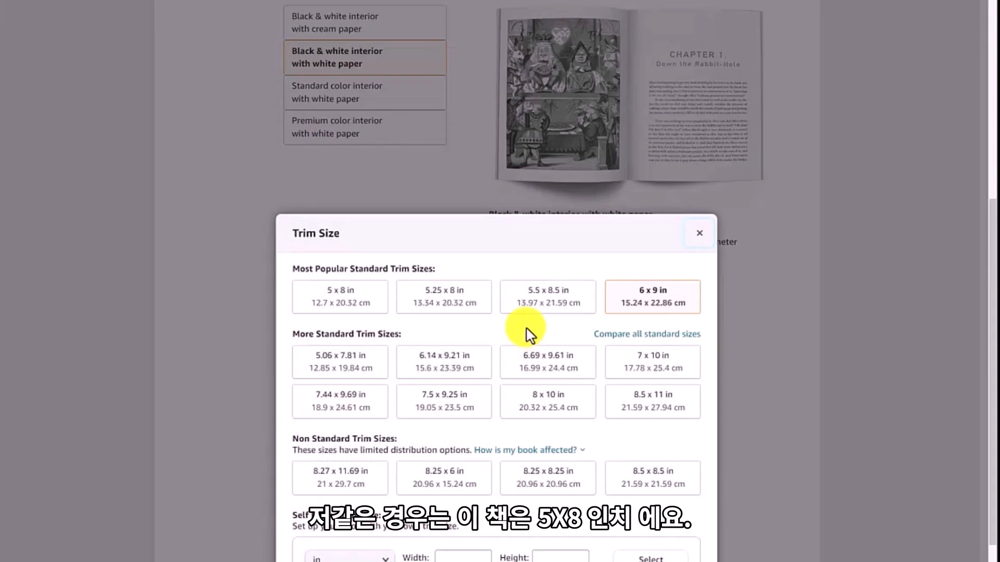
pyautogui.click(353, 309)
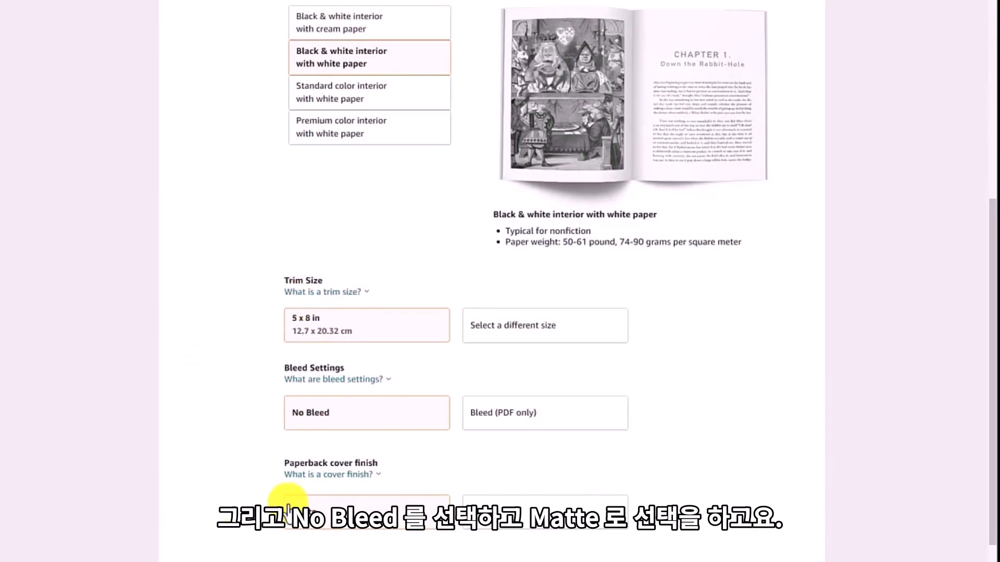
# Check the paperback's print options and the ink and paper type in the summary, and save the content to continue to pricing.
pyautogui.scroll(-3, 167, 448)
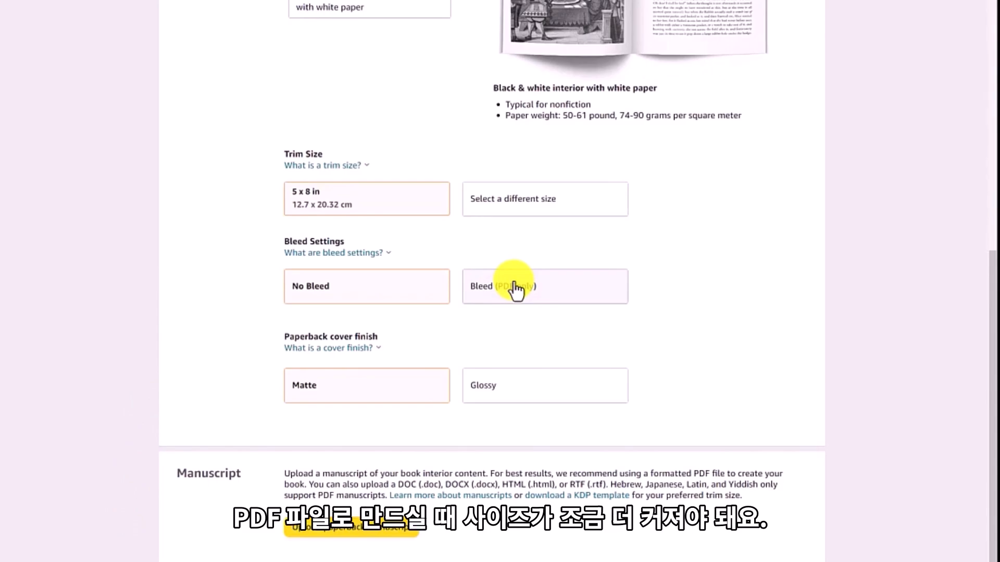
pyautogui.scroll(-5, 515, 289)
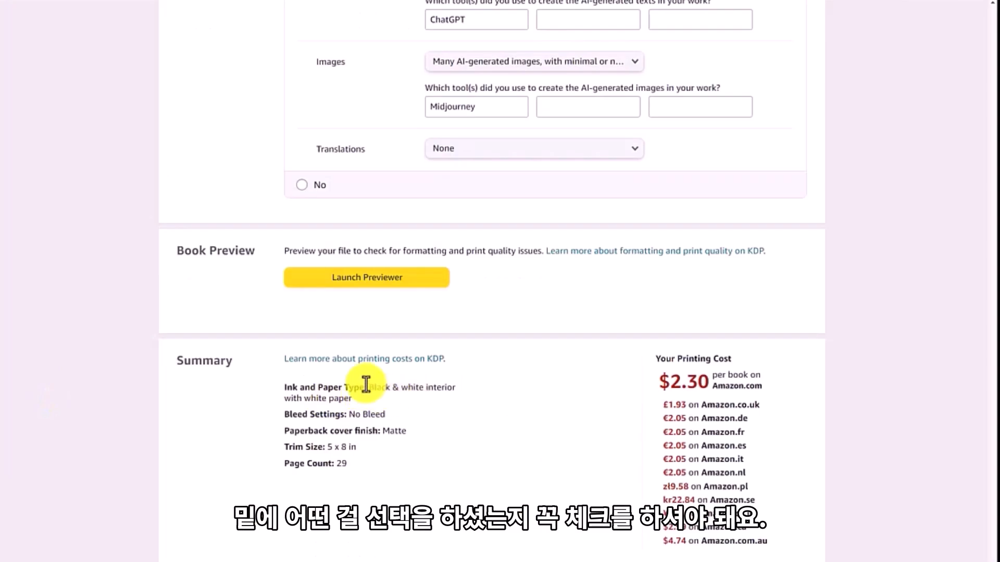
pyautogui.moveTo(374, 387)
pyautogui.mouseDown()
pyautogui.moveTo(396, 405)
pyautogui.moveTo(350, 404)
pyautogui.mouseUp()
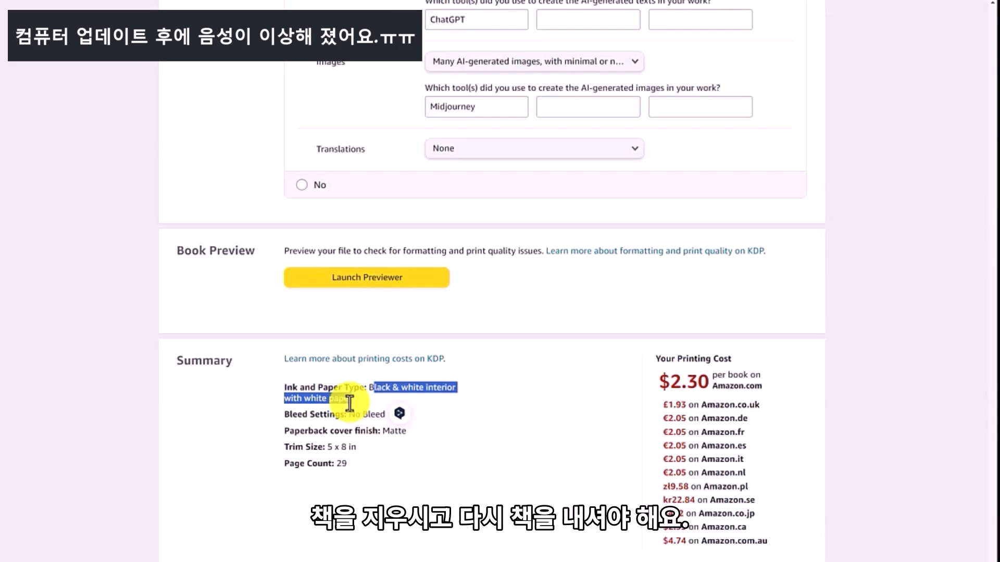
pyautogui.moveTo(352, 399); pyautogui.dragTo(369, 387)
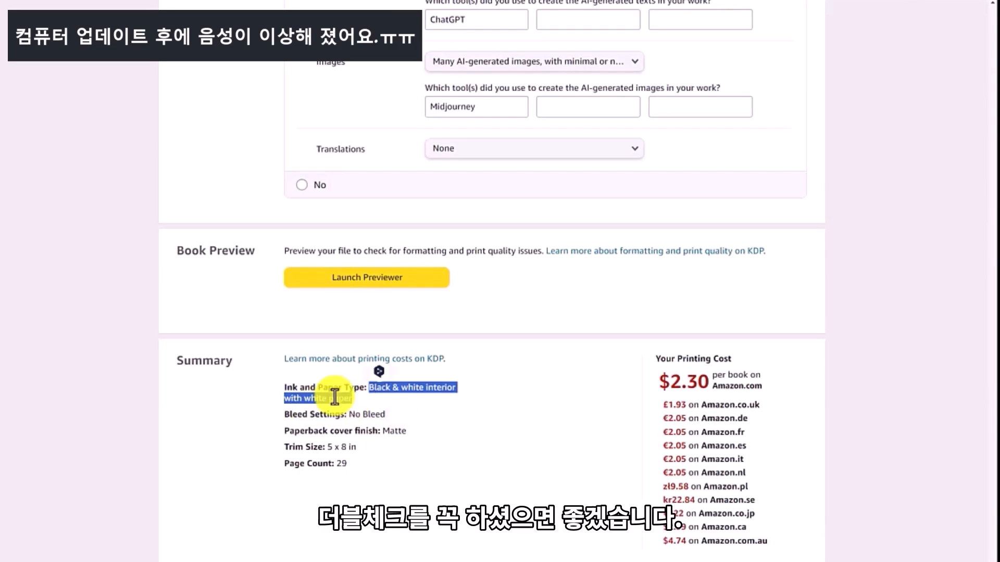
pyautogui.click(537, 415)
pyautogui.scroll(-3, 537, 415)
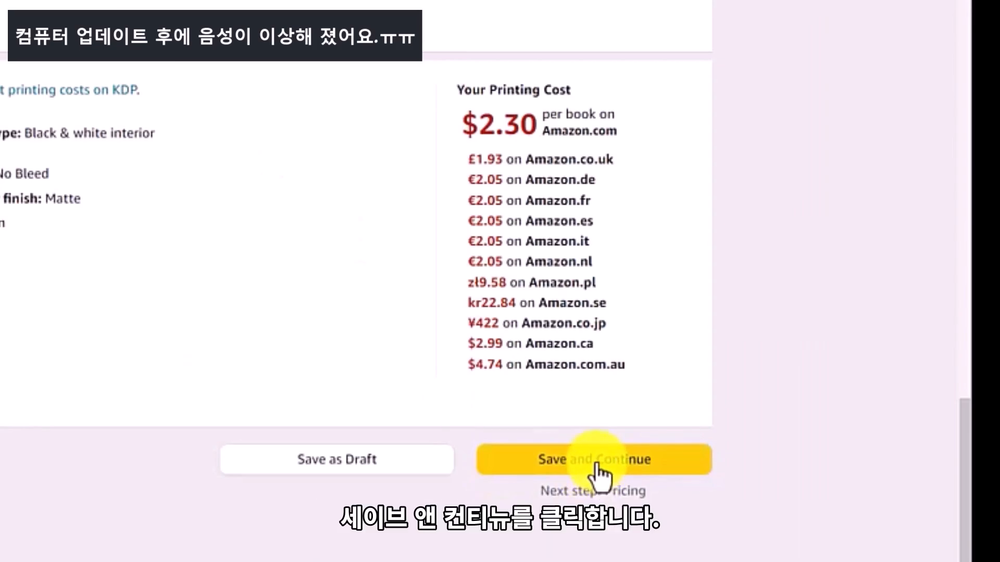
pyautogui.click(600, 471)
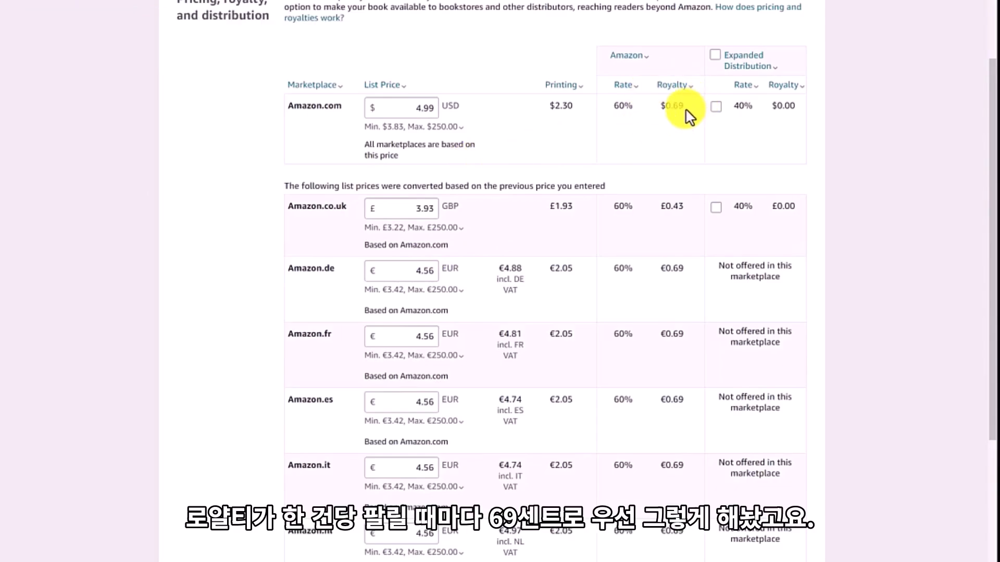
# Review the paperback's list prices and royalties for all marketplaces and publish the paperback book.
pyautogui.scroll(-2, 672, 125)
pyautogui.scroll(-2, 651, 298)
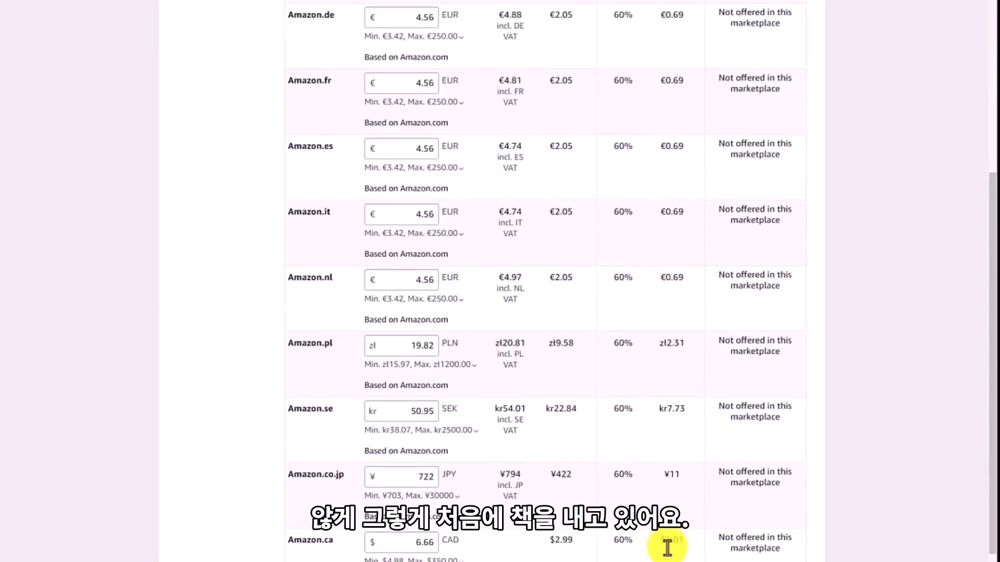
pyautogui.scroll(-6, 251, 200)
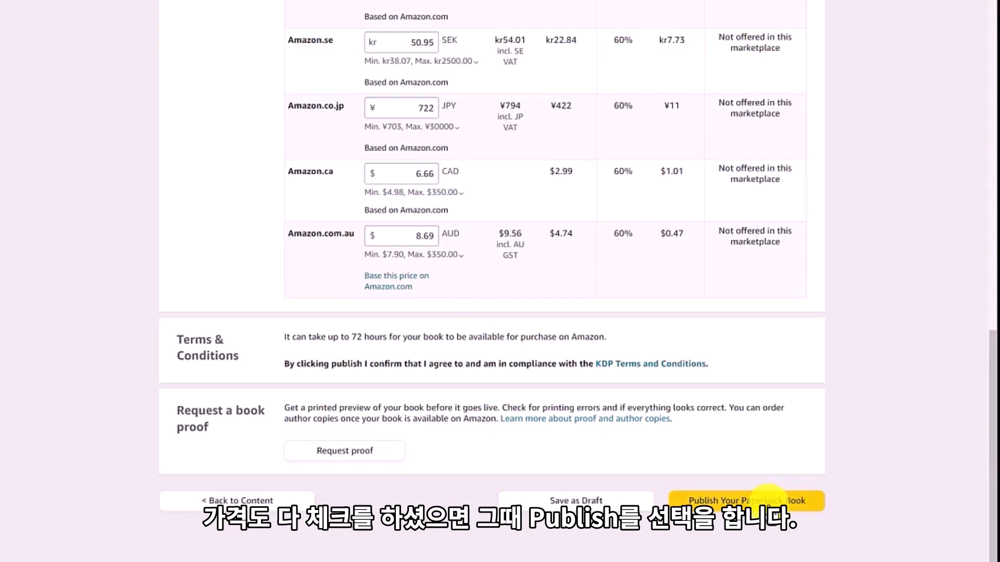
pyautogui.click(768, 500)
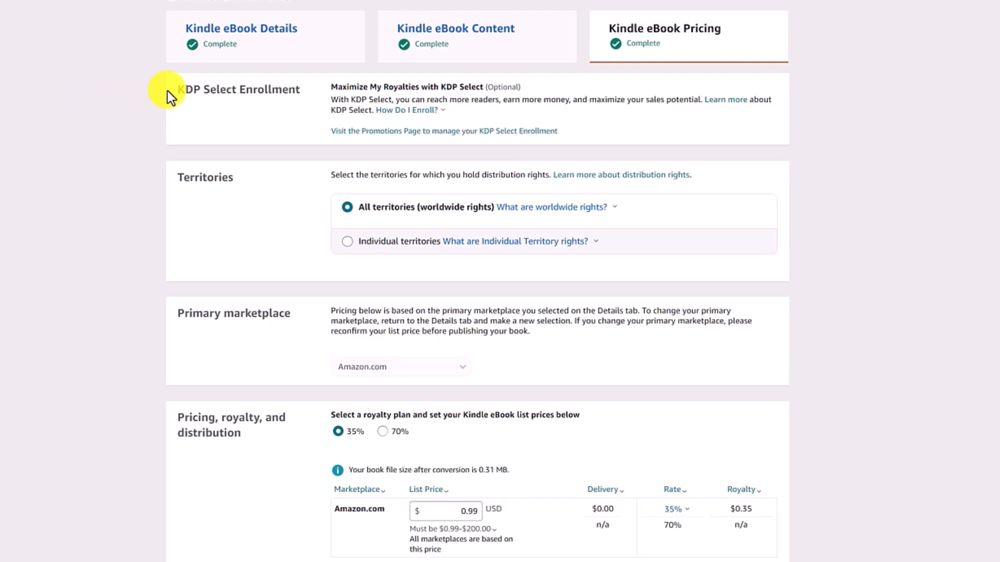
# Look at the KDP Select Enrollment section on the published eBook's pricing page.
pyautogui.moveTo(167, 91); pyautogui.dragTo(303, 89)
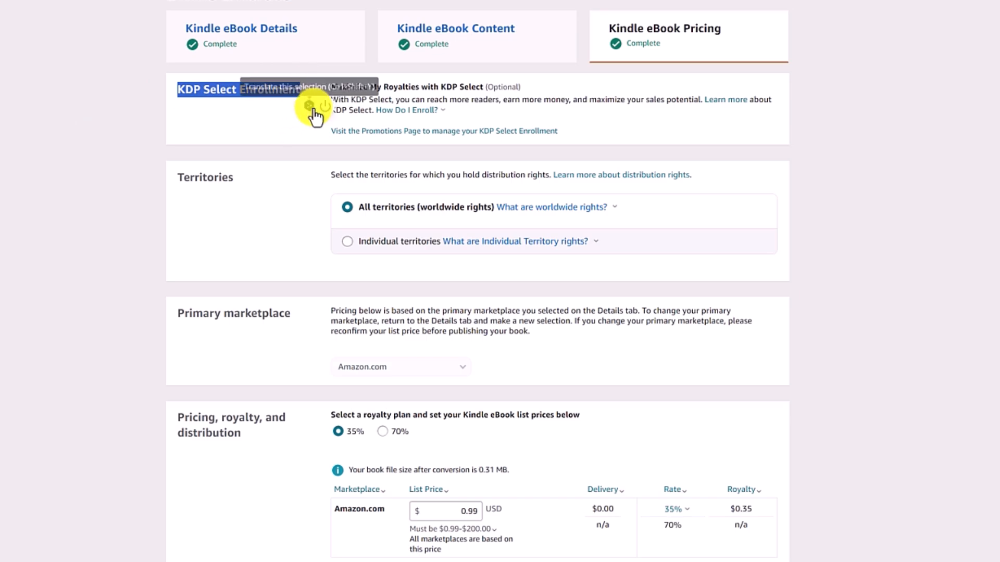
pyautogui.click(280, 124)
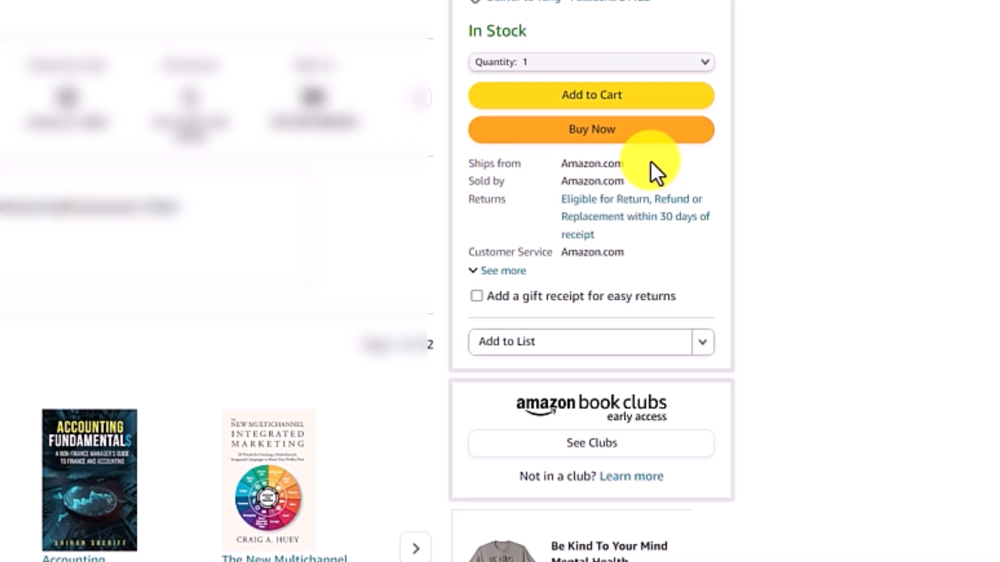
# Check who ships and who sells the book on its Amazon product page.
pyautogui.moveTo(651, 161); pyautogui.dragTo(561, 158)
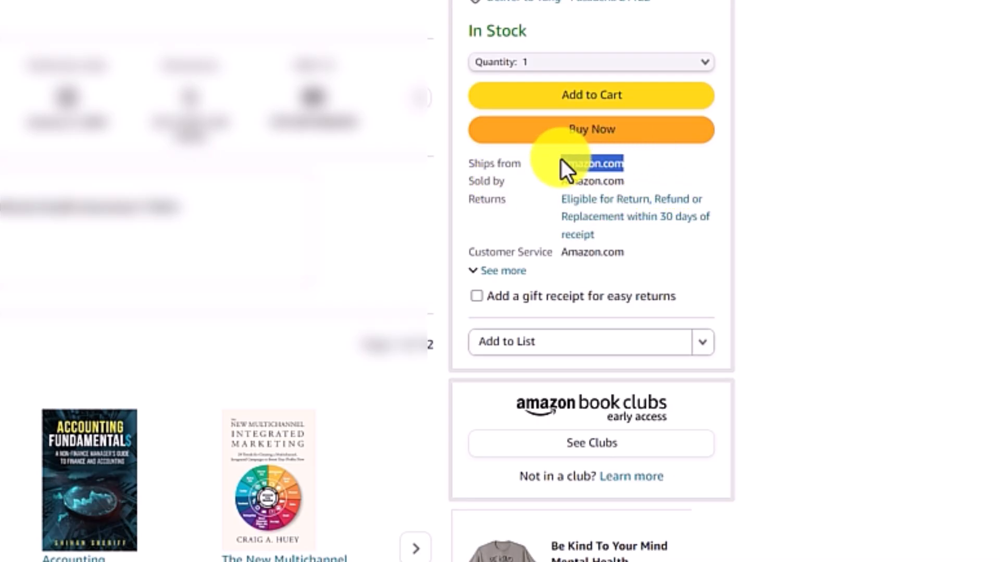
pyautogui.moveTo(625, 182); pyautogui.dragTo(561, 181)
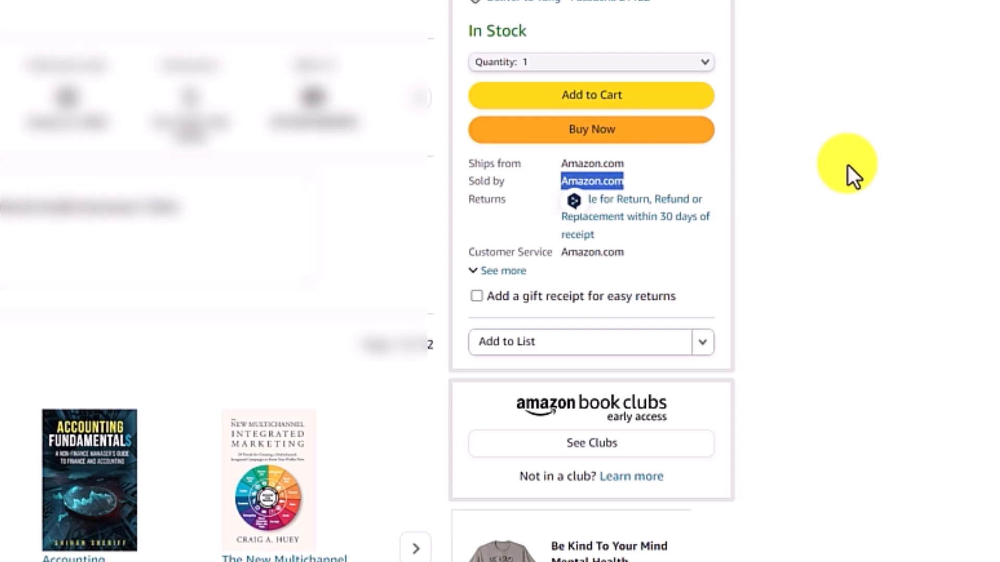